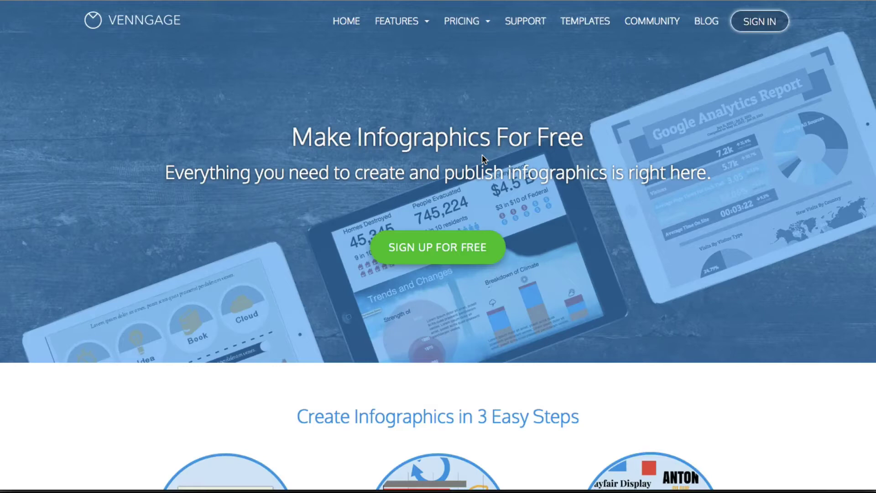
- Sign in to the Venngage account using SIGN IN in the home page's top navigation
click(754, 23)
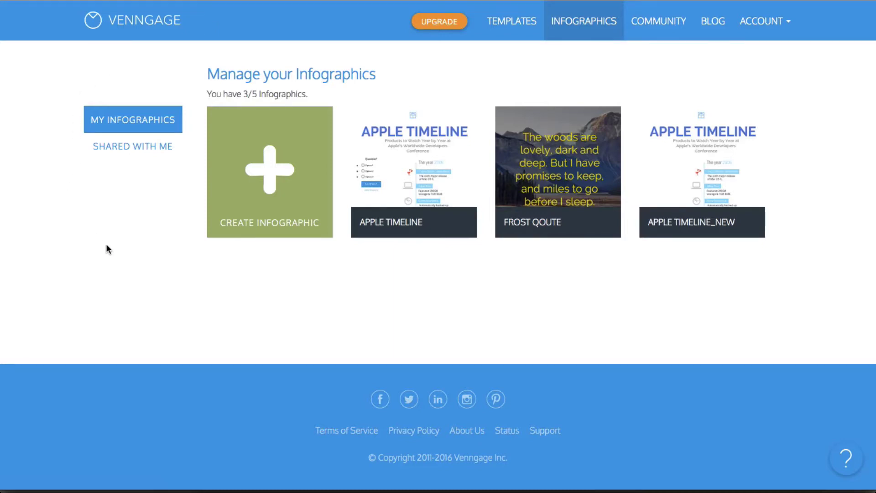
- Start a new infographic and browse the template gallery's categories and featured templates
click(280, 172)
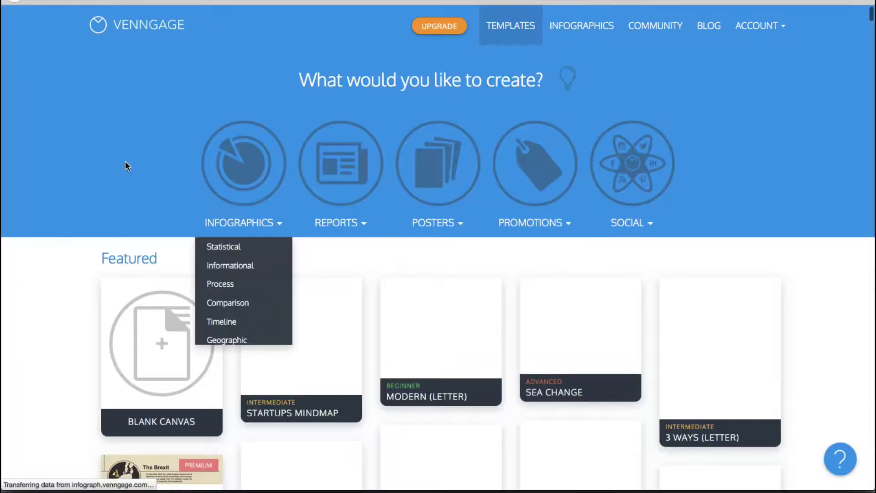
scroll(76, 215, down, 2)
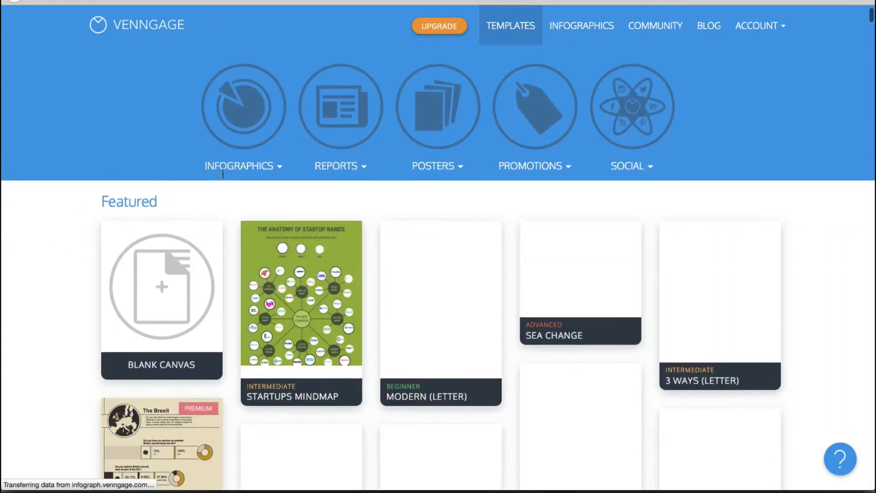
mouse_move(266, 167)
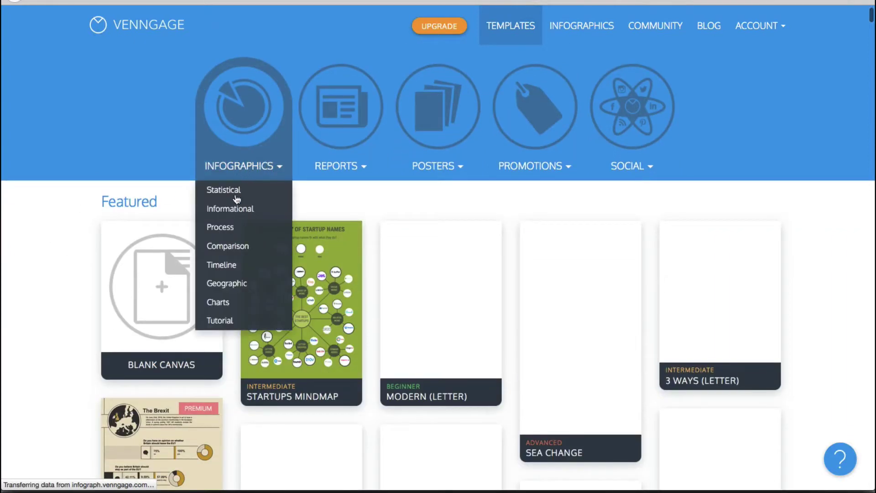
mouse_move(359, 167)
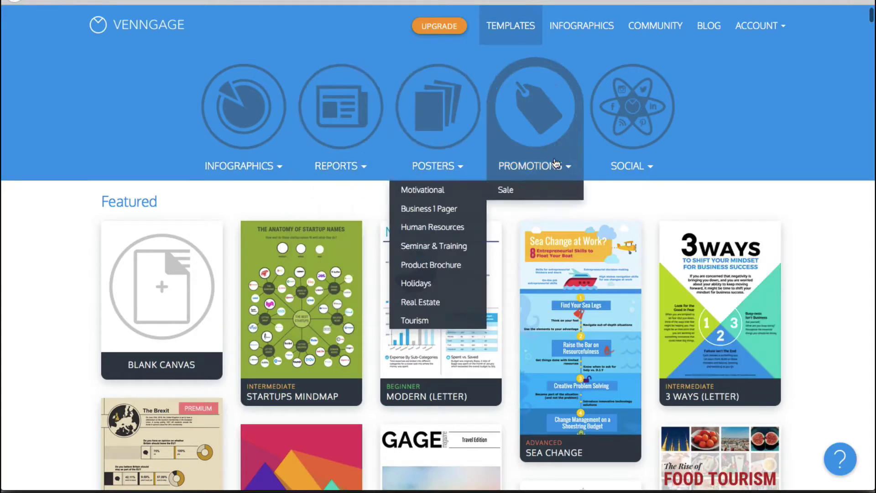
mouse_move(623, 168)
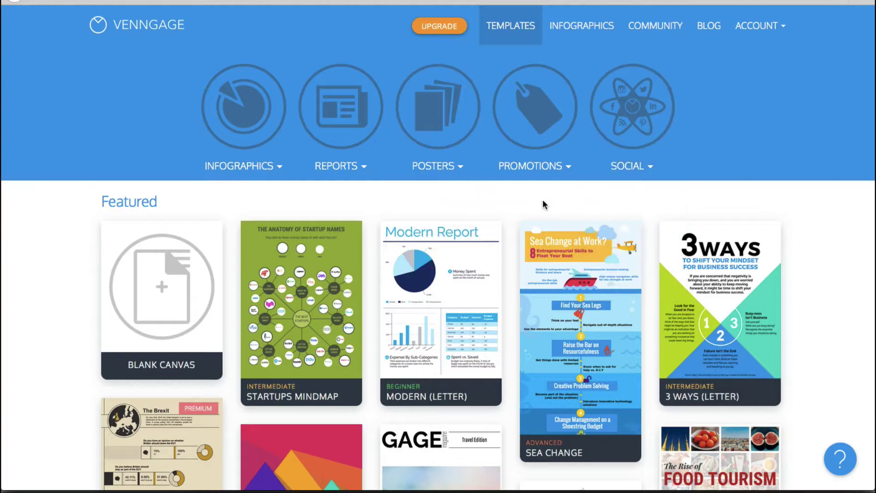
scroll(73, 270, down, 2)
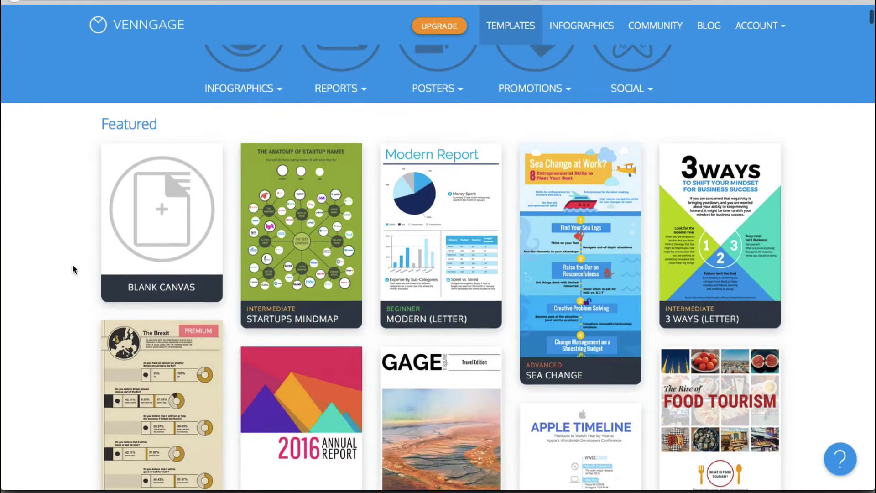
scroll(72, 264, down, 2)
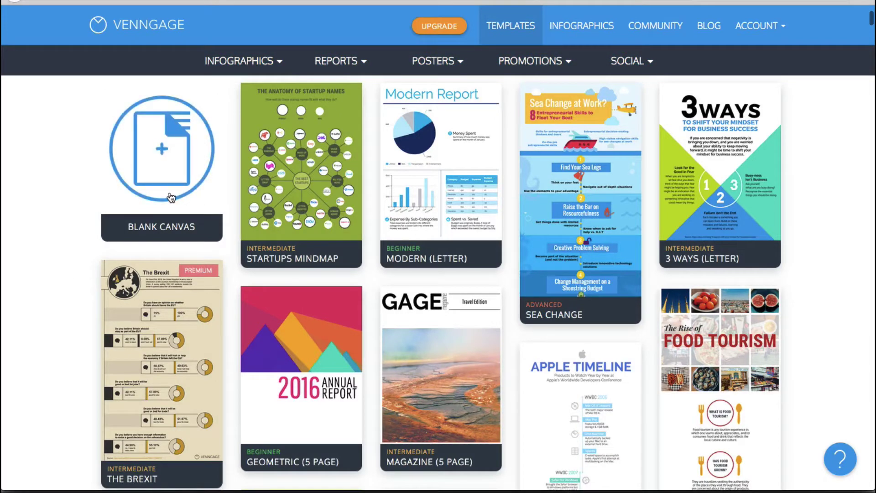
scroll(72, 220, up, 1)
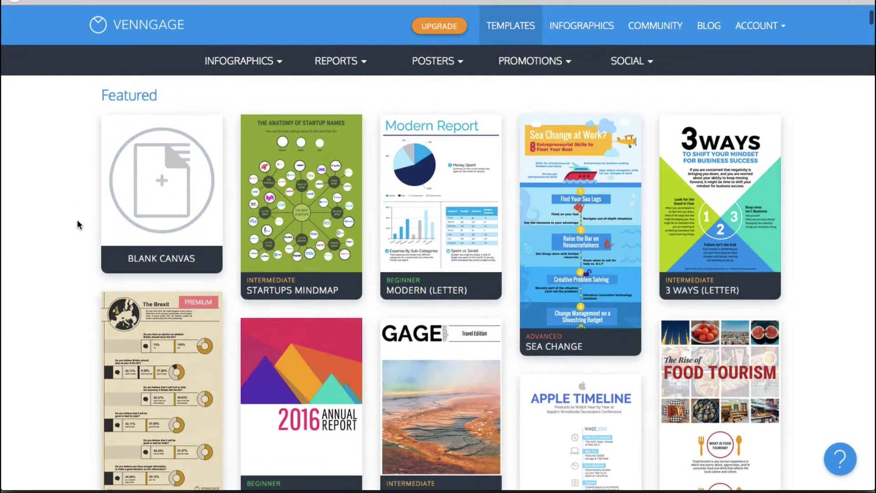
mouse_move(467, 228)
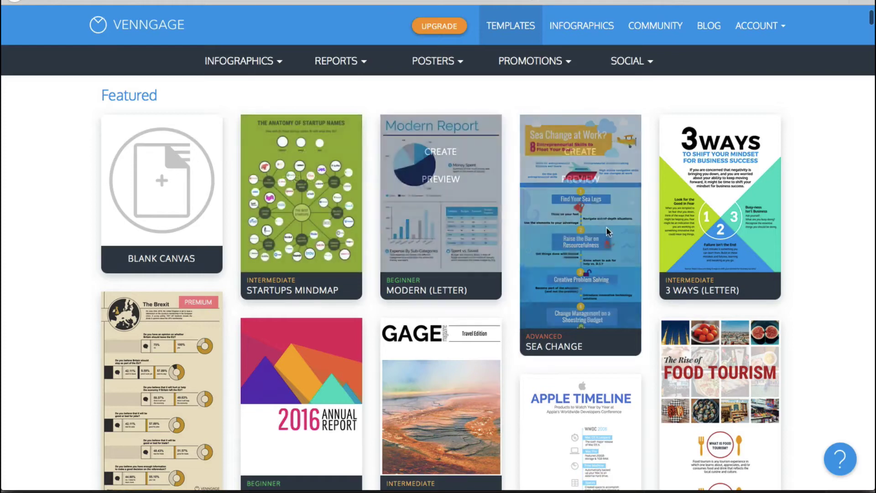
mouse_move(710, 206)
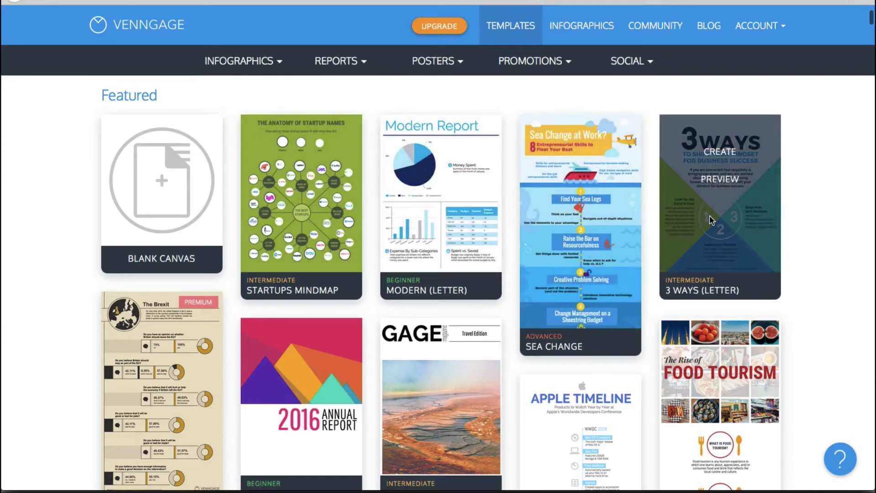
scroll(710, 219, down, 2)
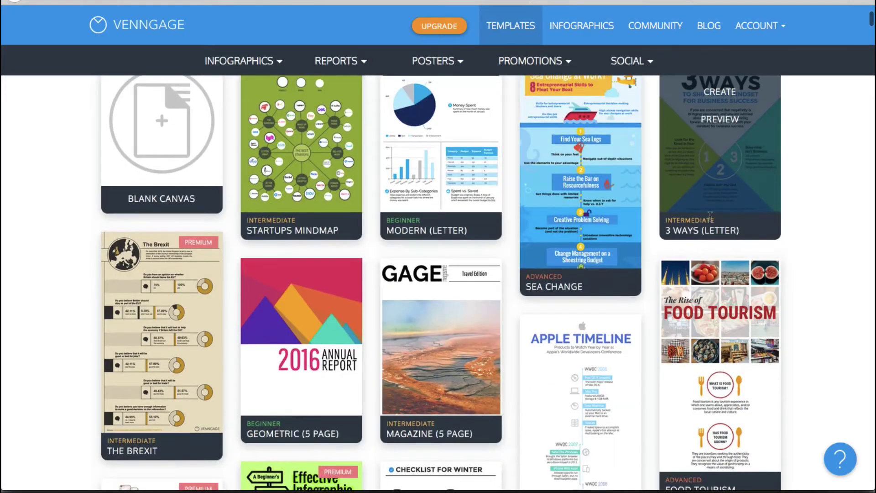
scroll(710, 216, up, 2)
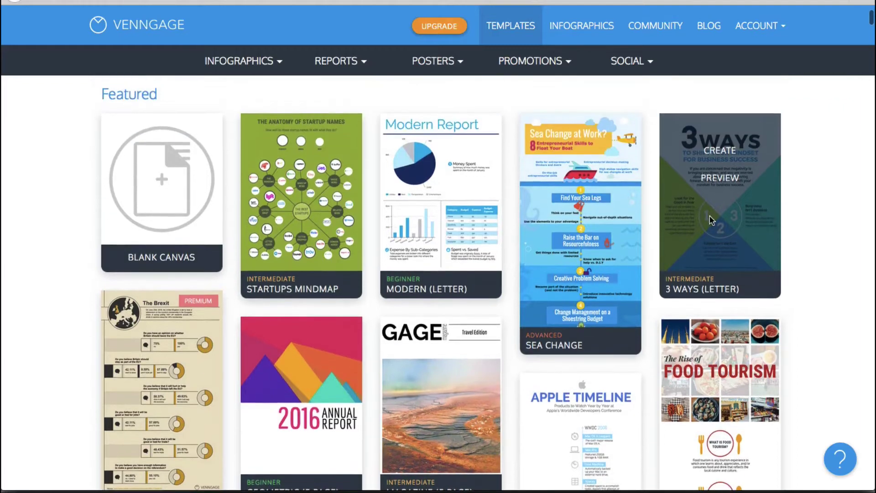
mouse_move(399, 285)
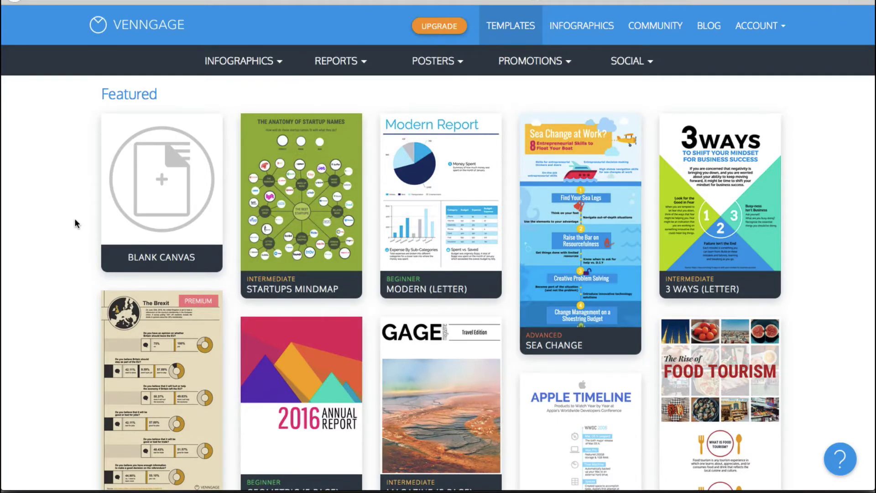
scroll(76, 220, down, 5)
scroll(74, 218, down, 2)
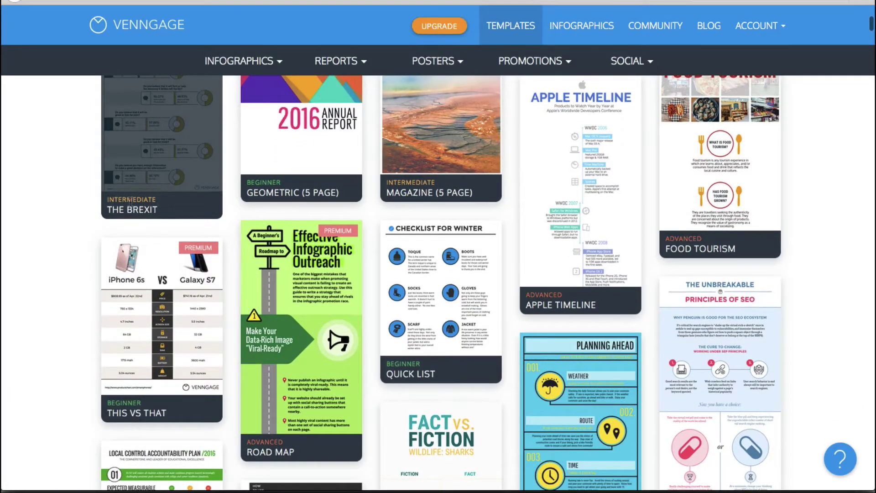
scroll(70, 221, down, 2)
scroll(70, 222, down, 2)
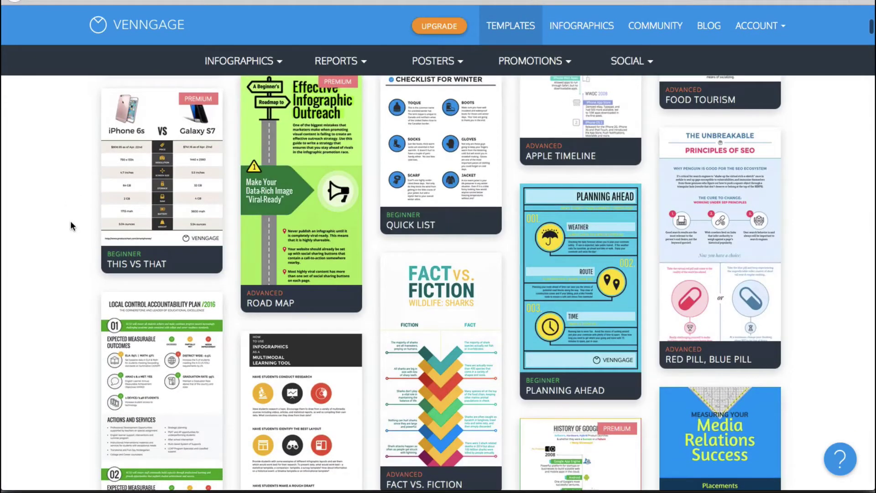
scroll(71, 220, up, 8)
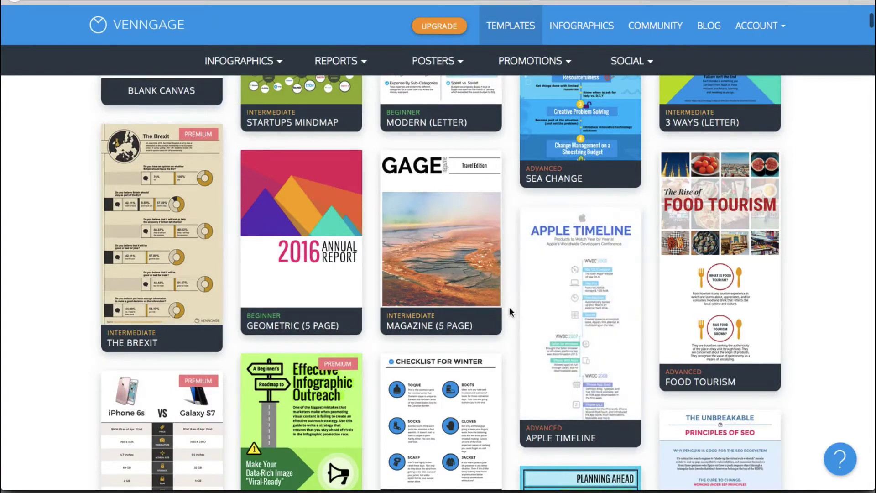
scroll(510, 309, down, 2)
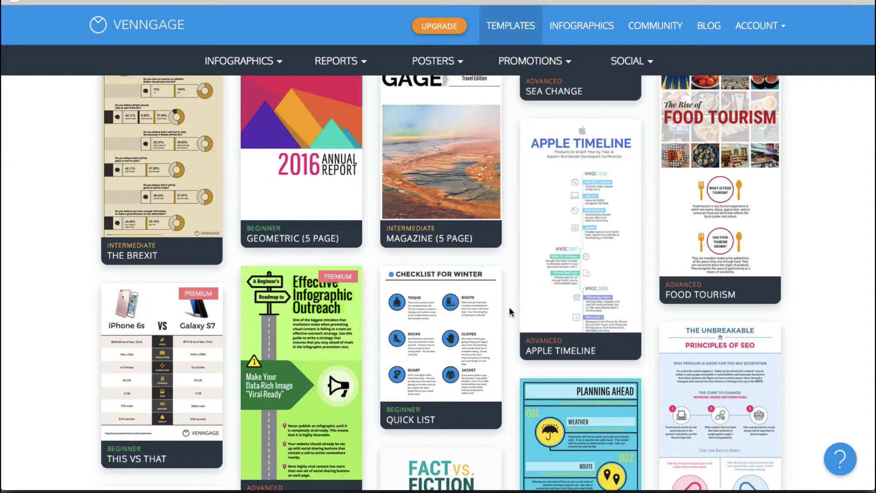
mouse_move(573, 247)
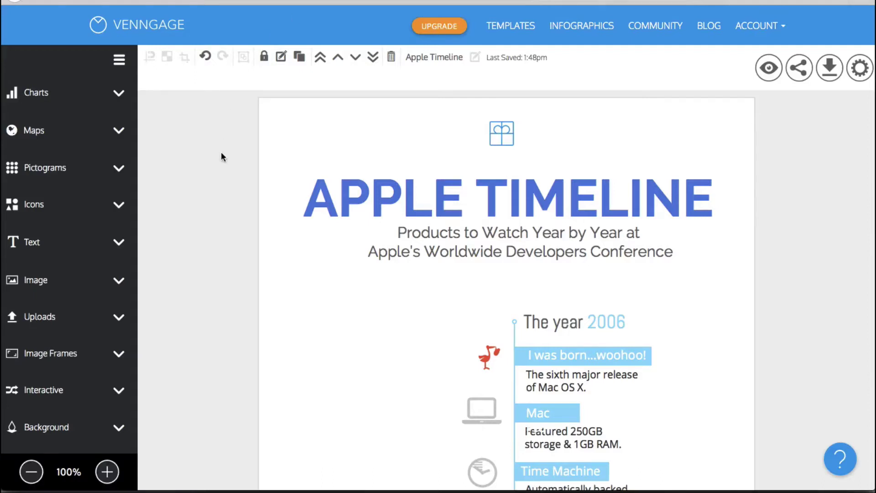
- Recolour the gift icon above the APPLE TIMELINE title from blue to red (#F64D2A)
scroll(220, 157, down, 3)
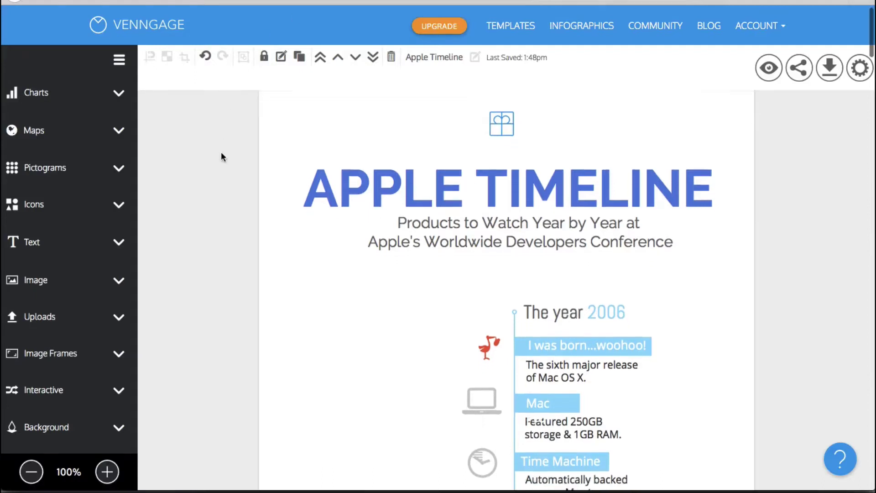
scroll(221, 153, up, 3)
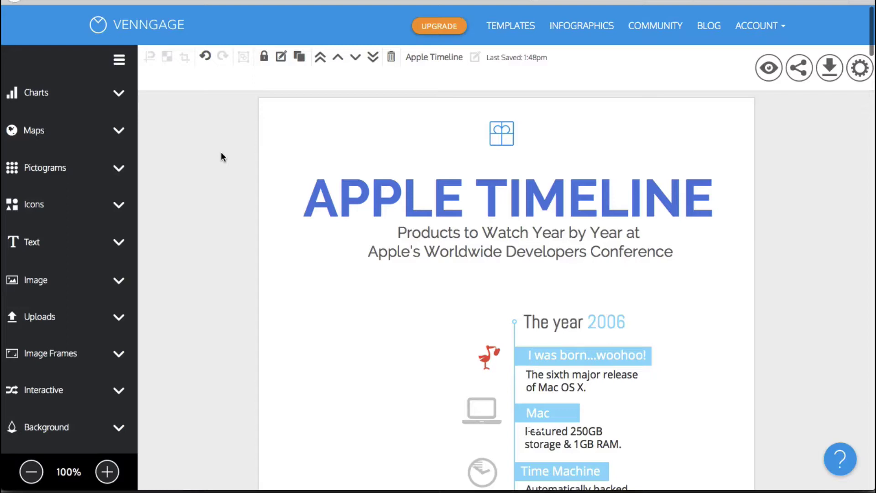
click(499, 134)
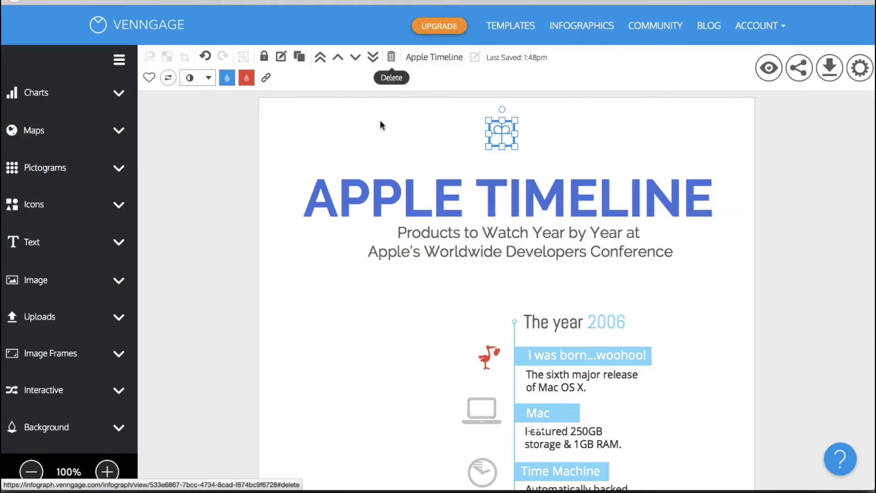
click(227, 79)
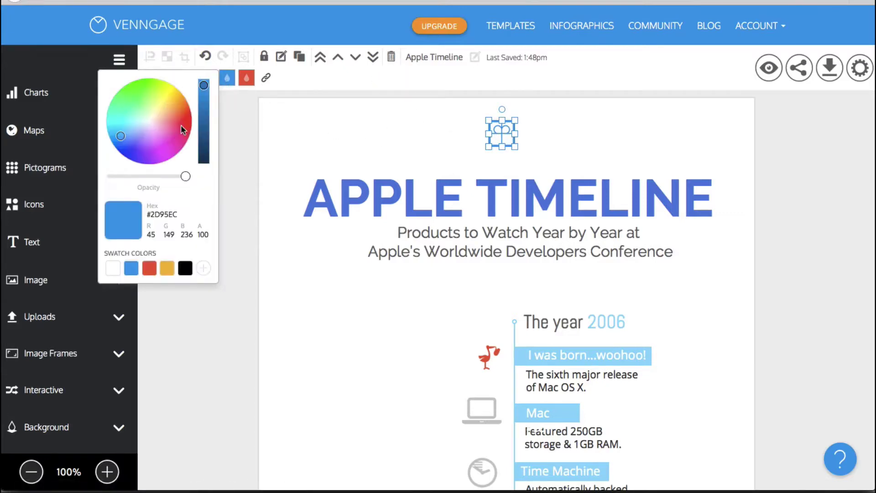
click(152, 267)
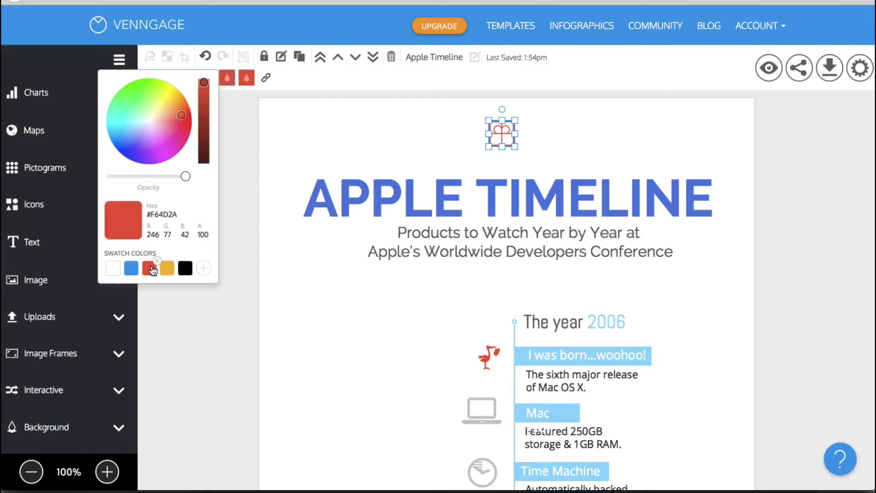
click(370, 141)
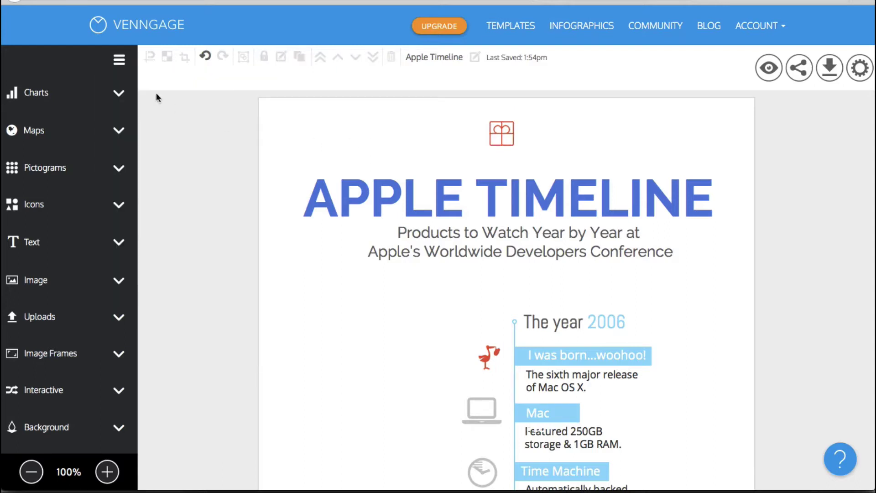
- Add the 75% circular chart from Charts and place it left of the 2006 entries
click(119, 99)
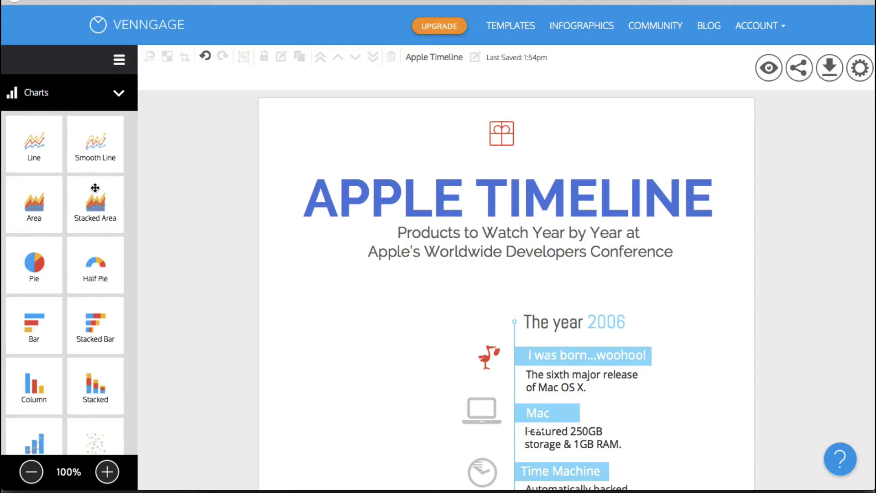
scroll(96, 190, down, 9)
scroll(96, 191, down, 4)
scroll(89, 215, up, 3)
scroll(89, 217, down, 10)
scroll(90, 220, up, 8)
scroll(78, 205, down, 5)
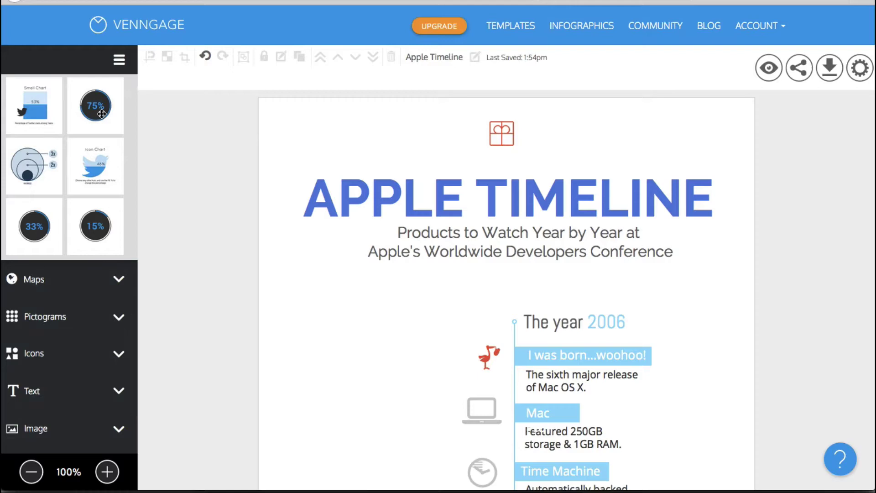
drag(101, 114, 455, 161)
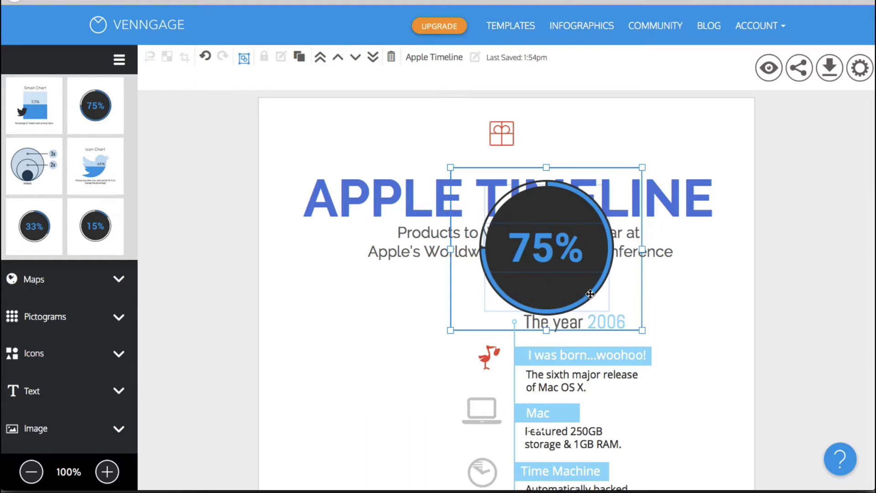
drag(561, 274, 397, 375)
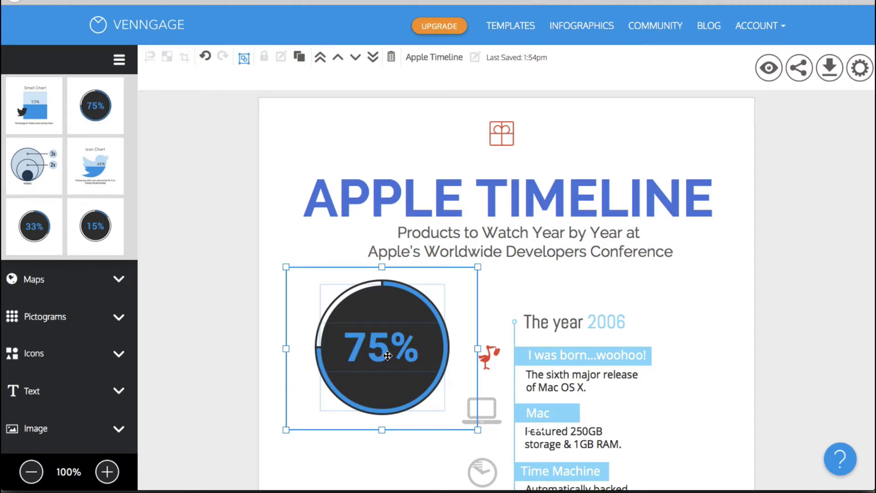
- Replace the chart's 75% centre label text with 60%
click(387, 356)
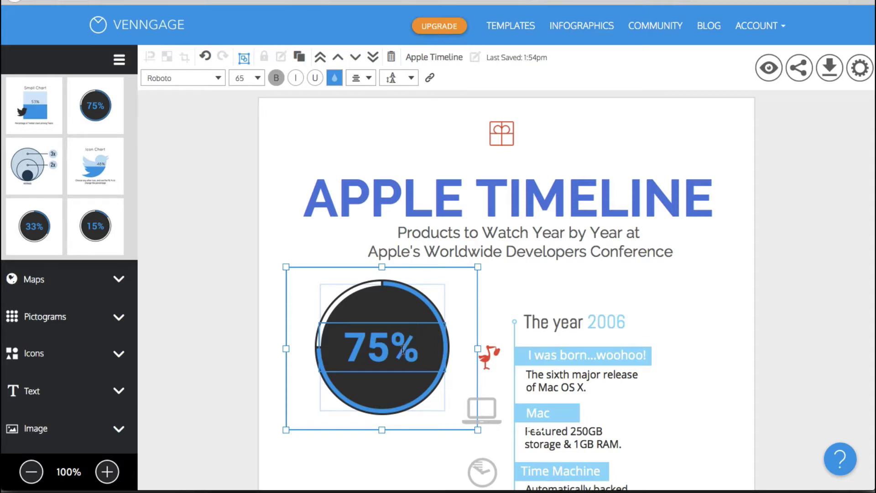
drag(339, 348, 430, 347)
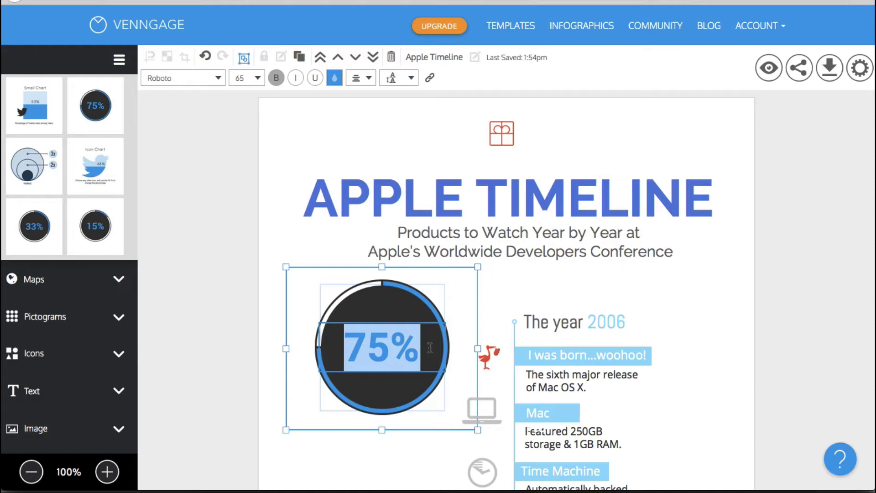
text(60)
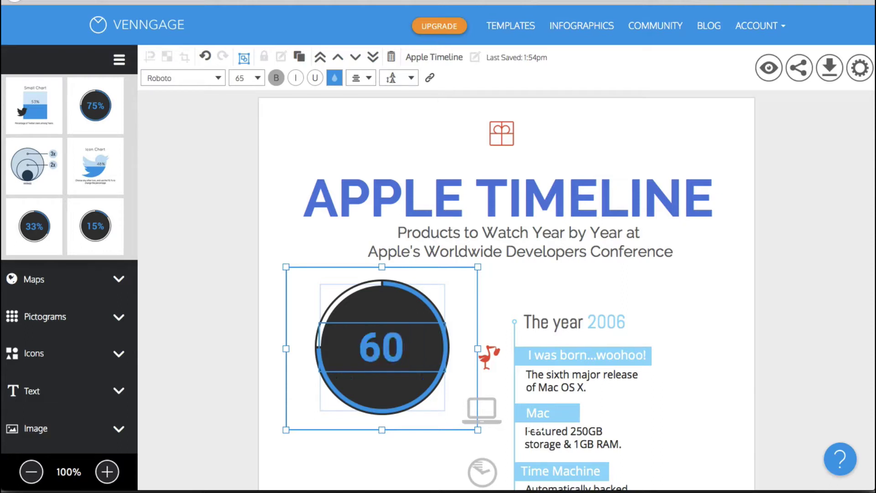
text(%)
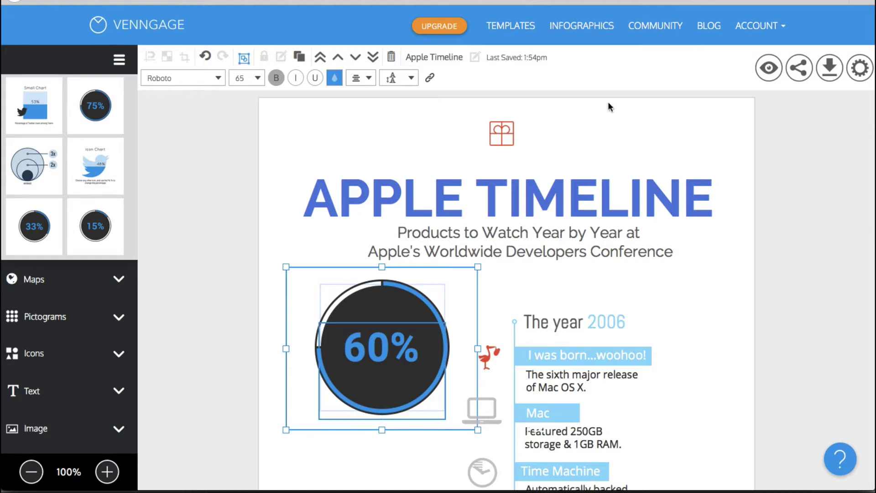
click(341, 315)
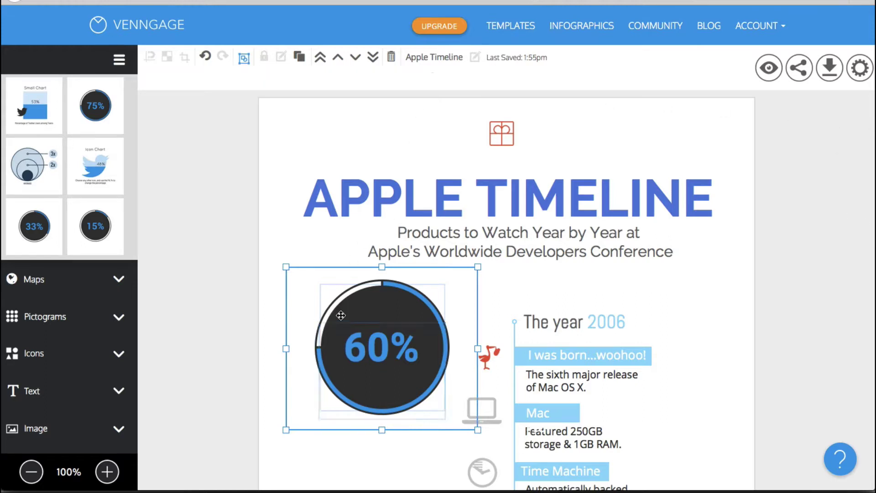
- Change the donut chart's data values from 75 and 25 to 60 and 40
double_click(393, 308)
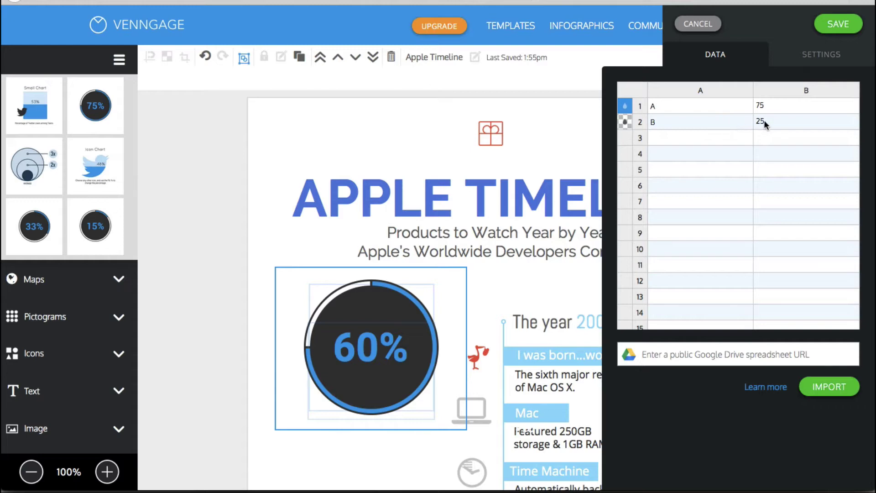
click(771, 103)
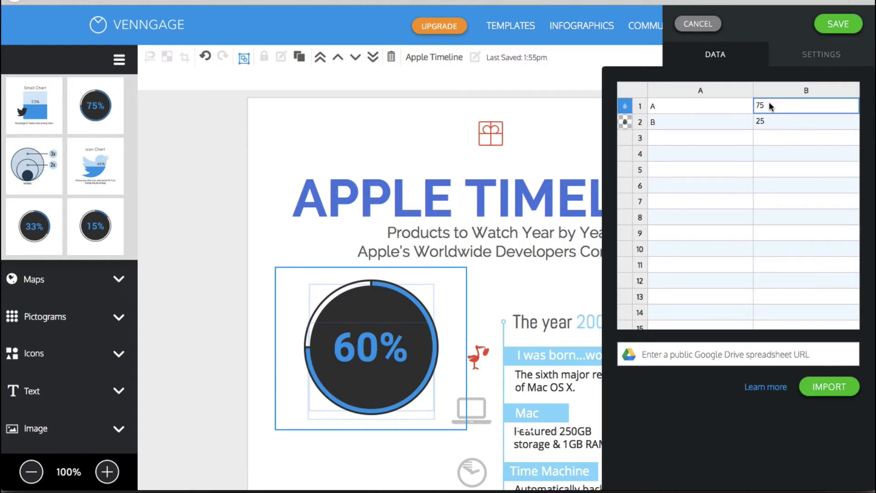
double_click(766, 103)
drag(767, 105, 713, 103)
text(60)
key(Return)
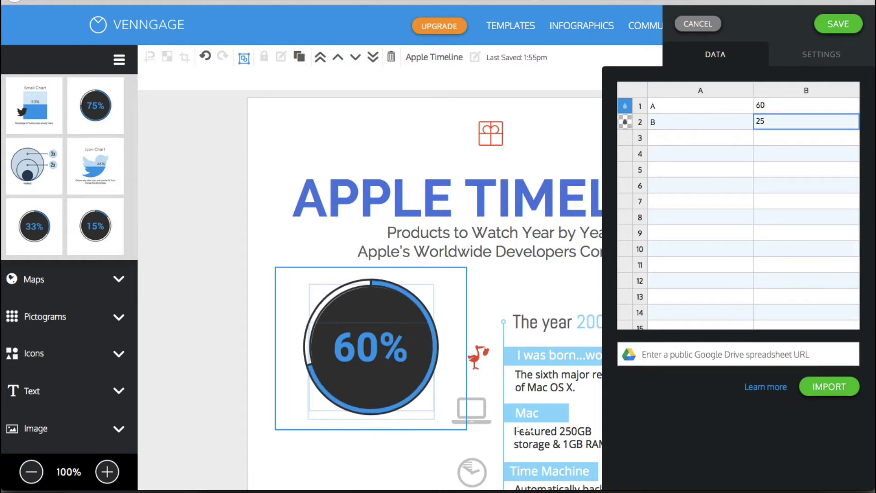
mouse_move(370, 275)
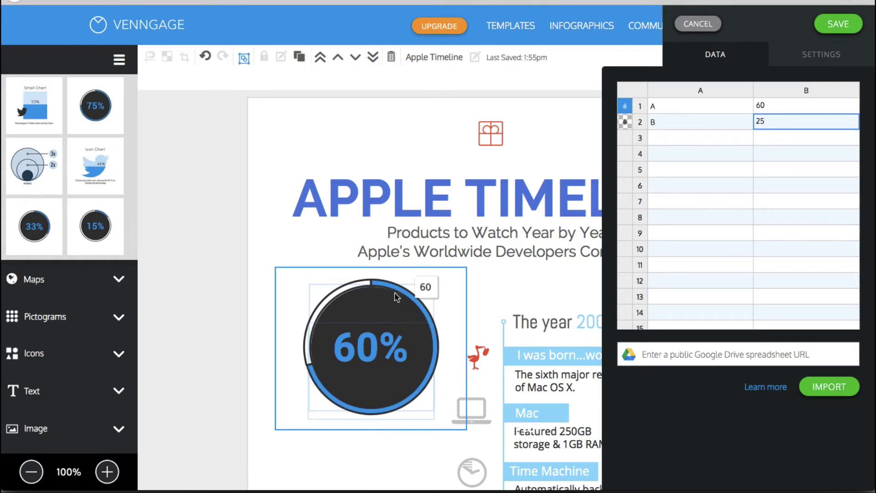
double_click(775, 122)
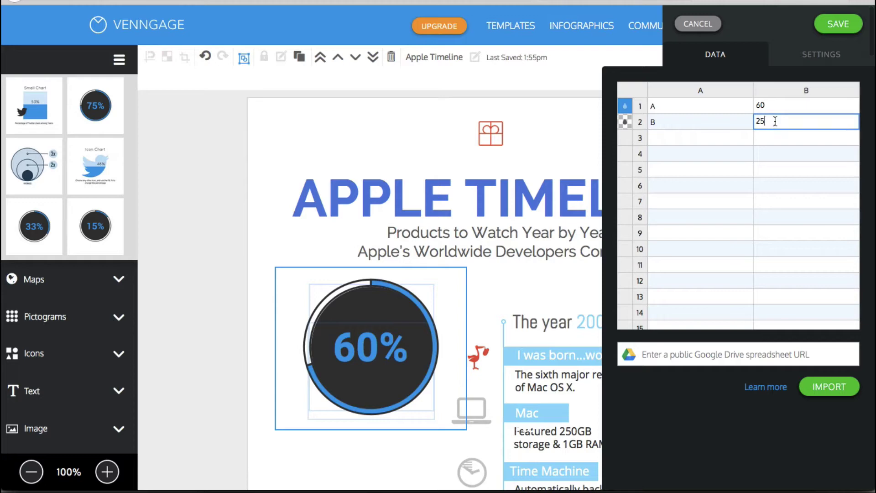
key(BackSpace)
key(BackSpace)
text(40)
key(Return)
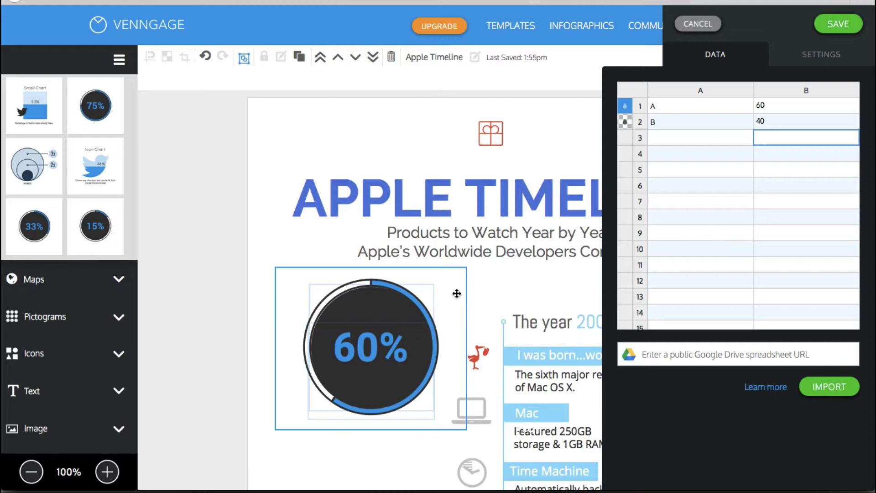
- Save the chart data, then edit the centre label from 60% to 50% and reselect the chart
click(365, 349)
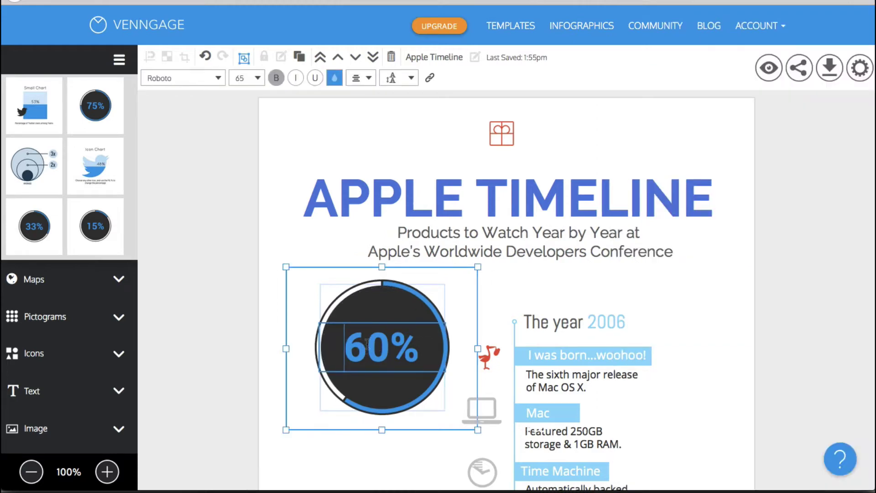
key(shift+Right)
text(5)
click(216, 381)
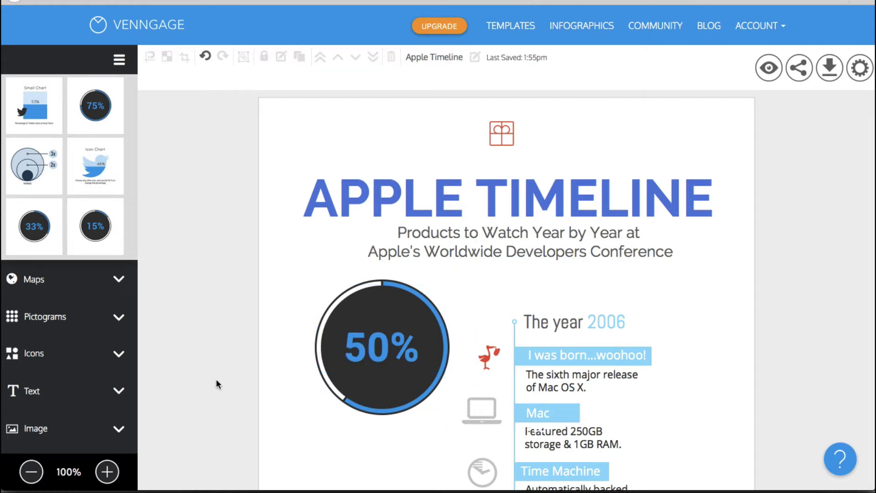
click(368, 366)
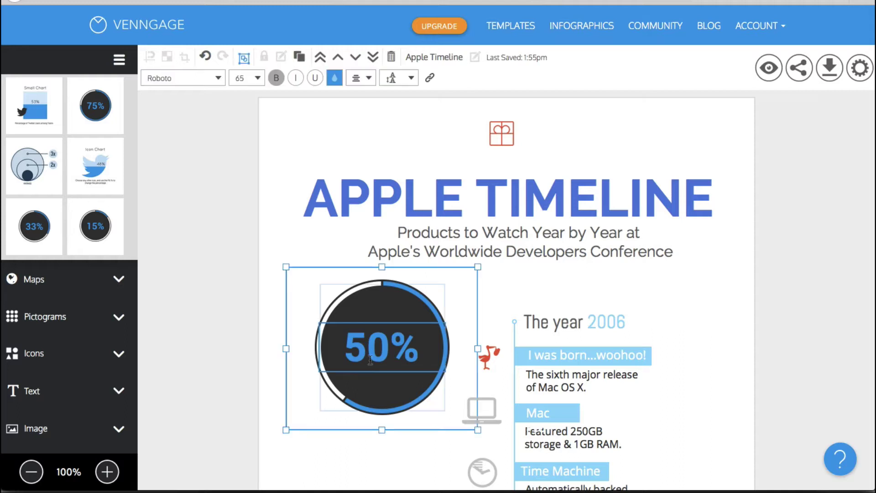
- Set both donut chart data values to 50 and bring up the chart's display settings
double_click(376, 399)
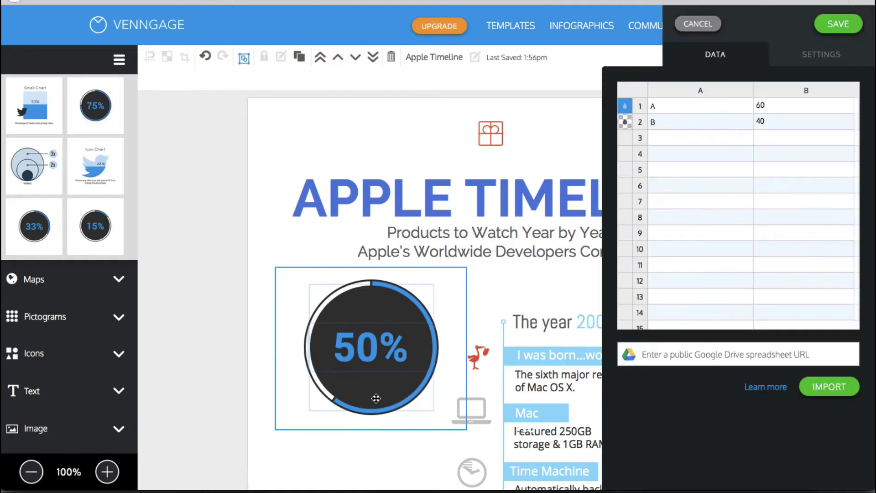
click(769, 106)
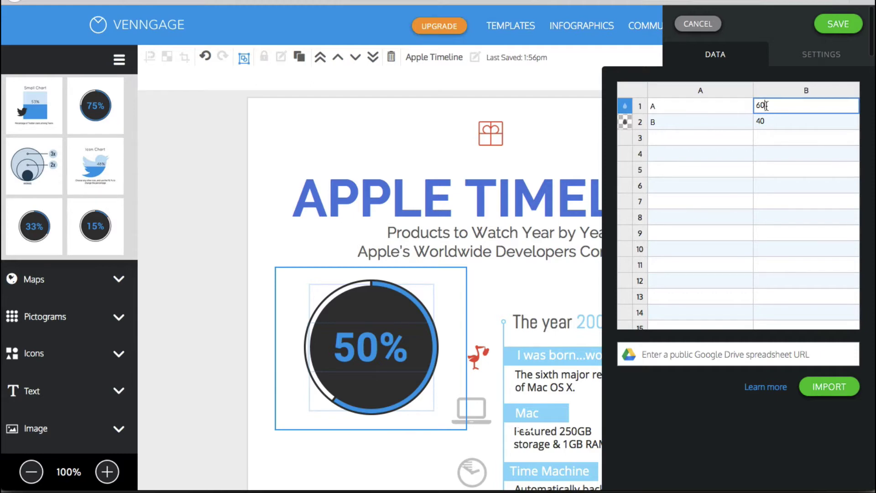
double_click(766, 105)
text(50)
click(767, 121)
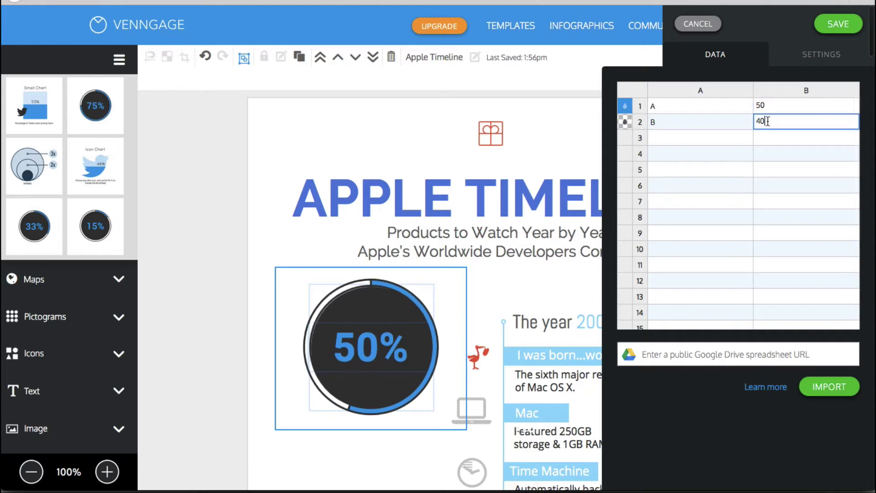
double_click(767, 121)
text(50)
key(Return)
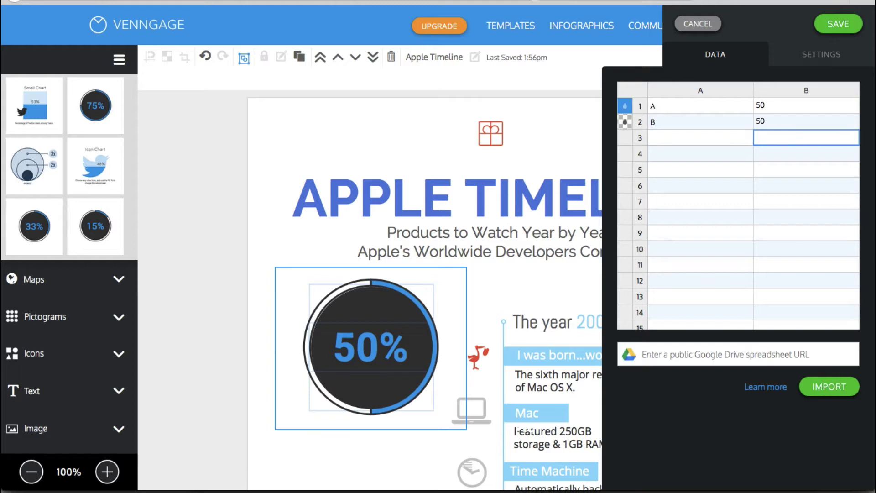
click(825, 57)
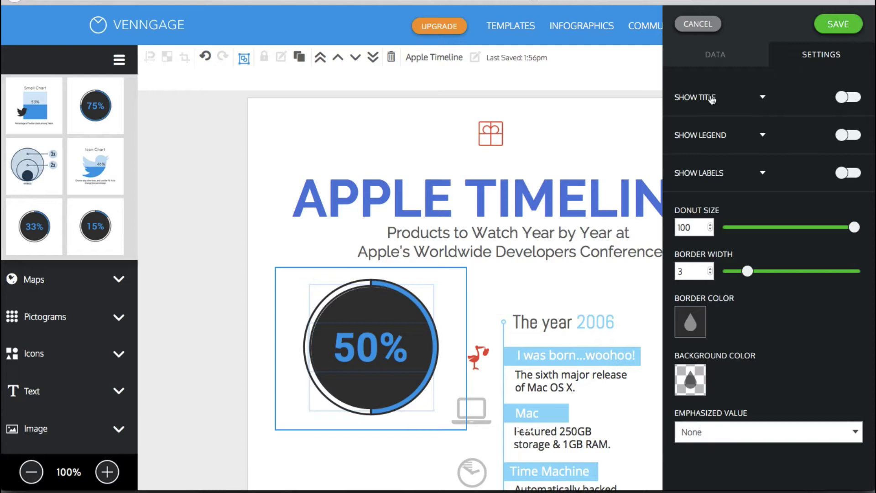
- Switch the chart title and legend on to preview them, then turn both back off
click(853, 97)
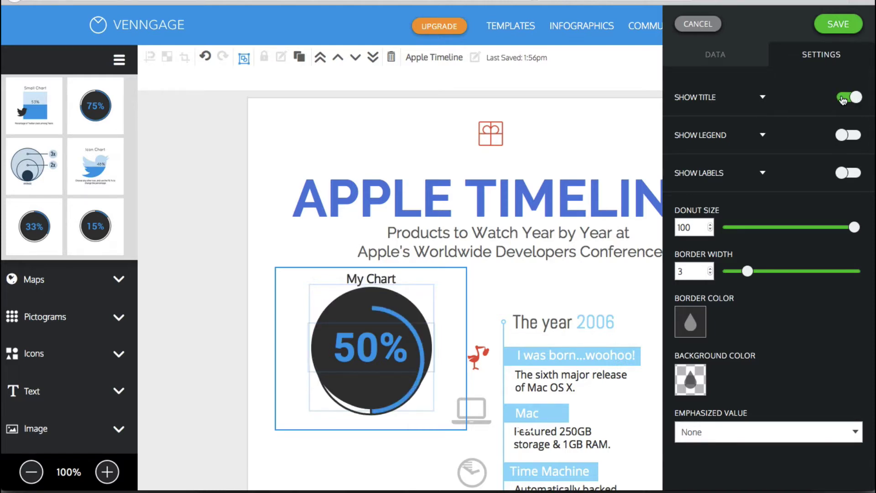
click(856, 98)
click(856, 138)
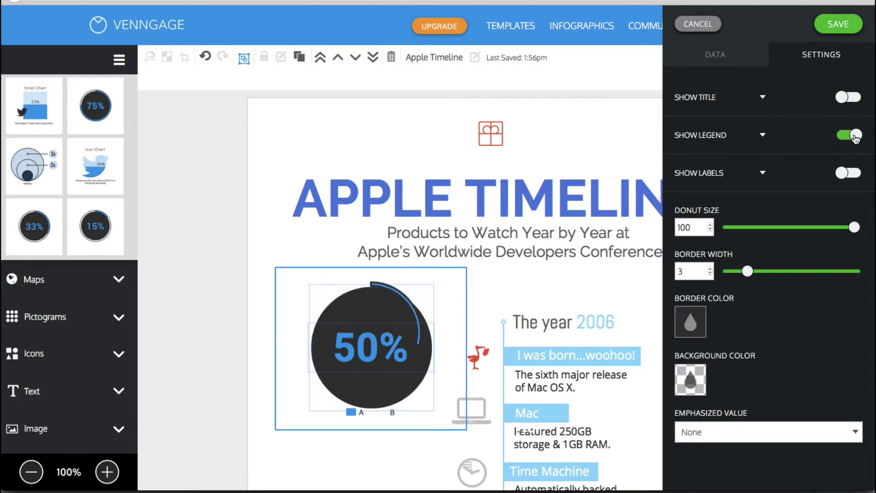
click(840, 137)
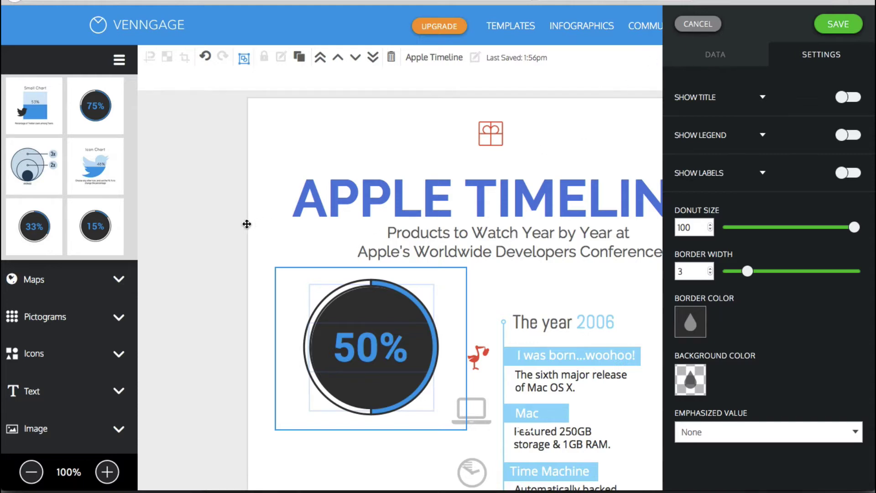
- Close the chart settings and delete the 50% donut chart beside the 2006 entries
click(235, 249)
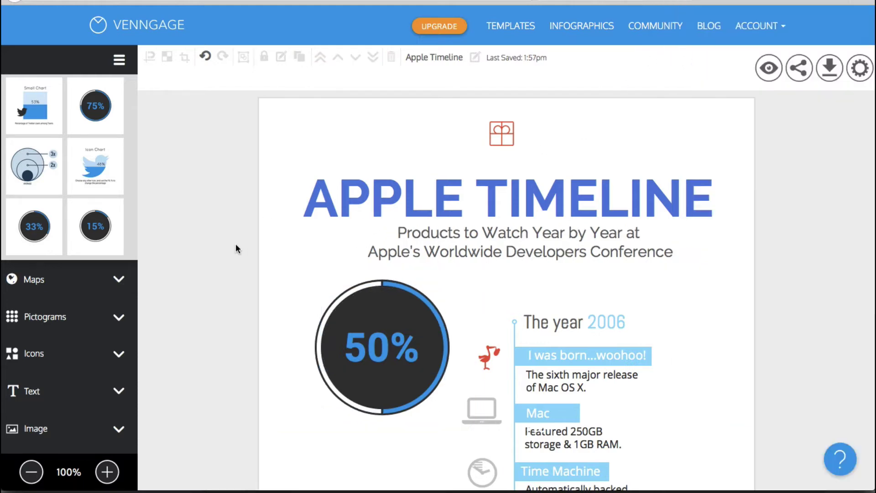
click(390, 315)
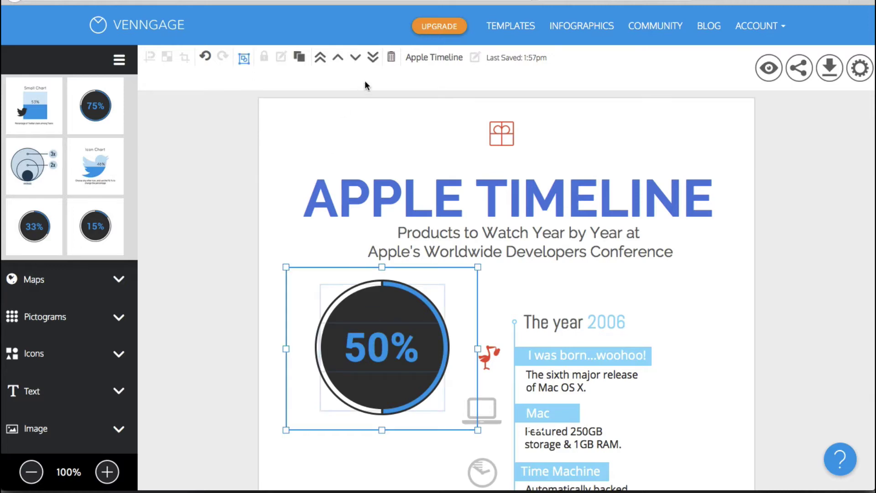
click(391, 58)
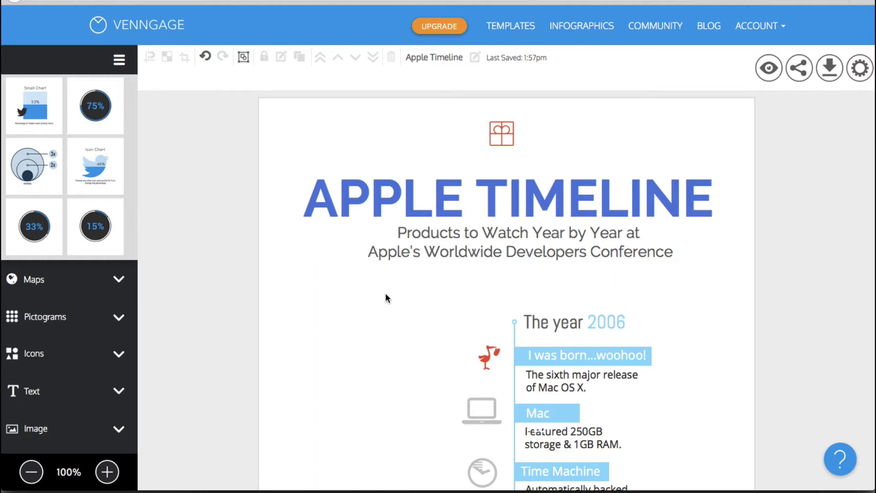
scroll(385, 294, down, 3)
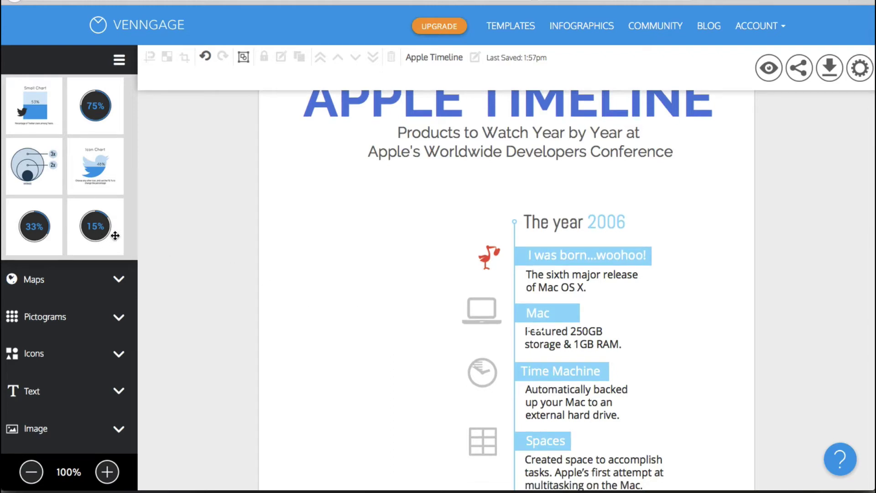
- Collapse the chart types collection and browse the Maps collection
scroll(131, 245, up, 10)
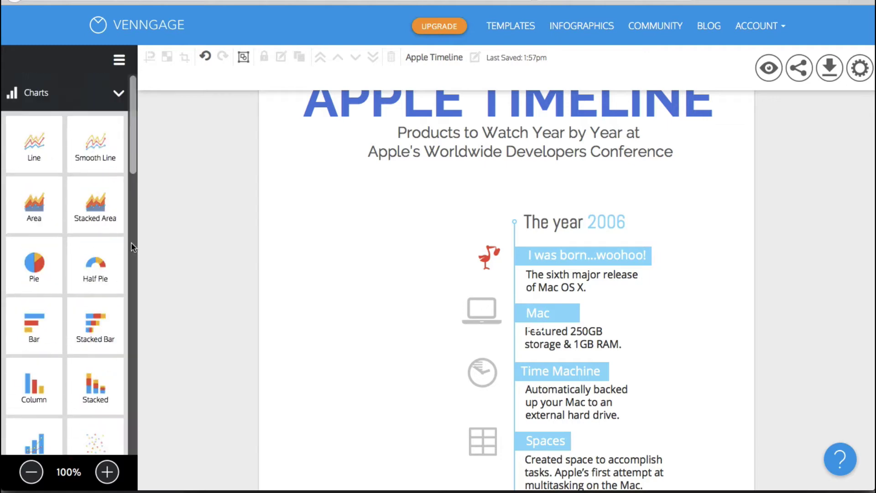
click(118, 94)
click(127, 132)
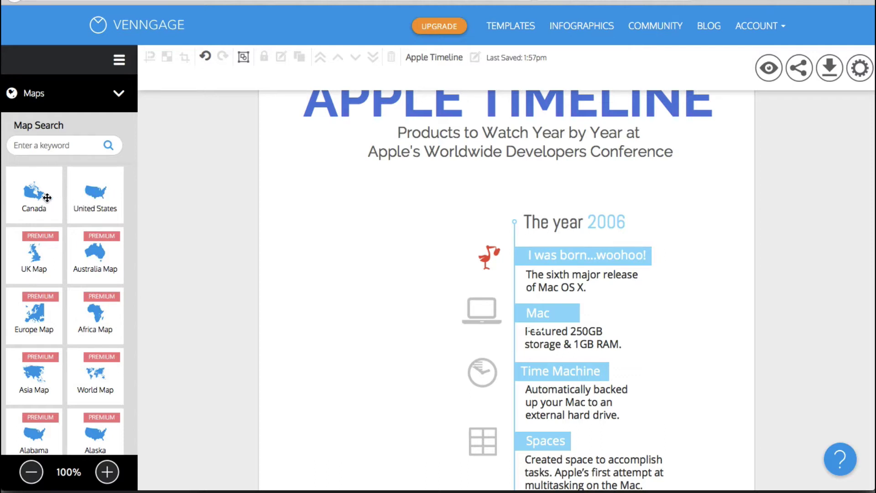
scroll(41, 192, down, 10)
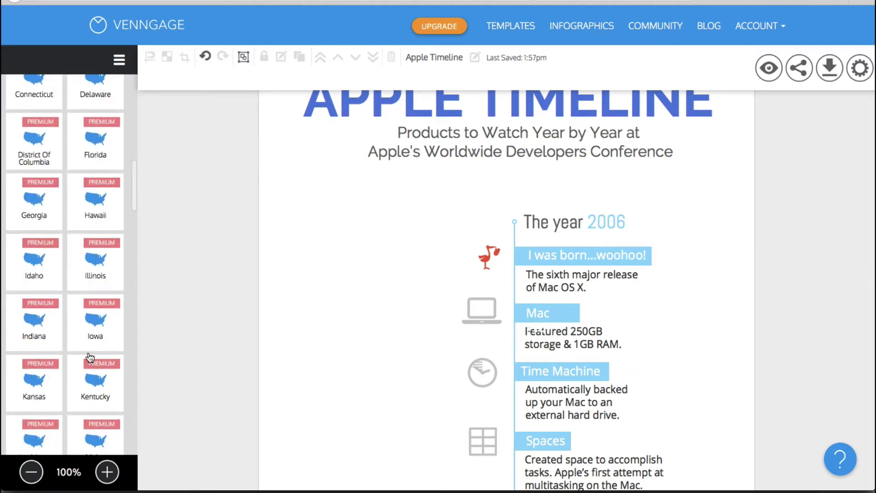
scroll(86, 247, up, 10)
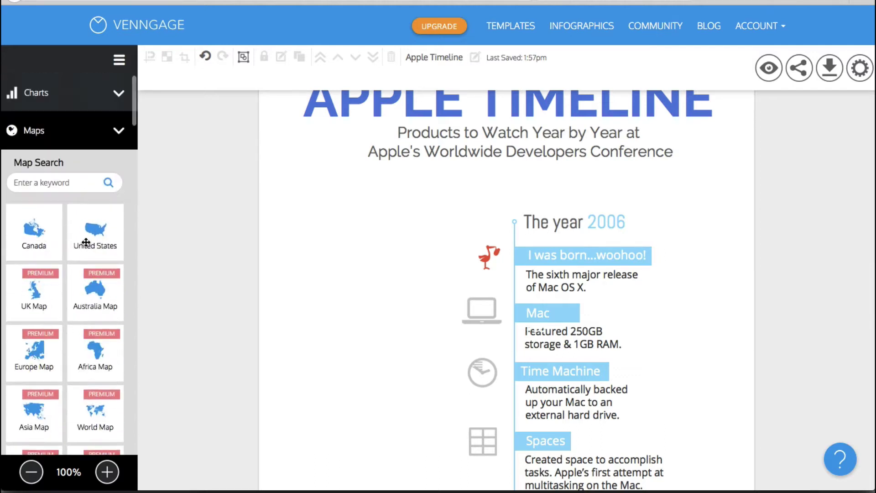
- Open the Clothing pictogram category and scroll down to the coloured clothing icons
click(119, 131)
click(121, 172)
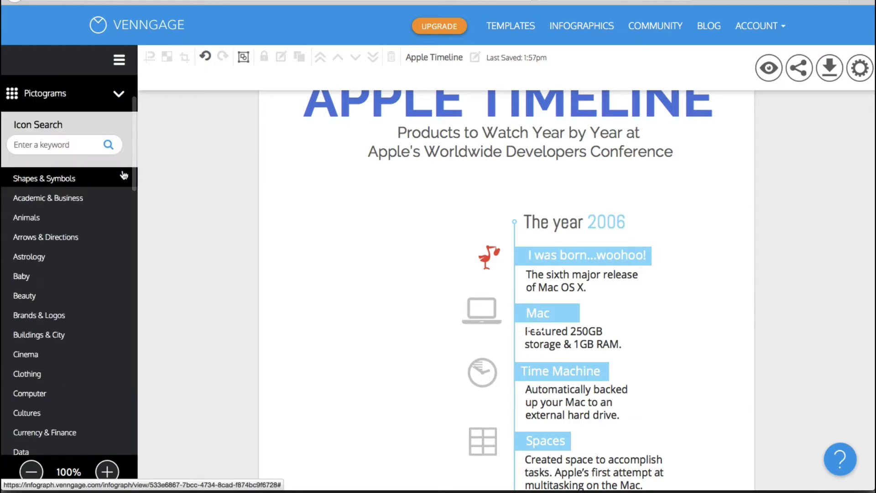
scroll(79, 201, down, 5)
click(36, 146)
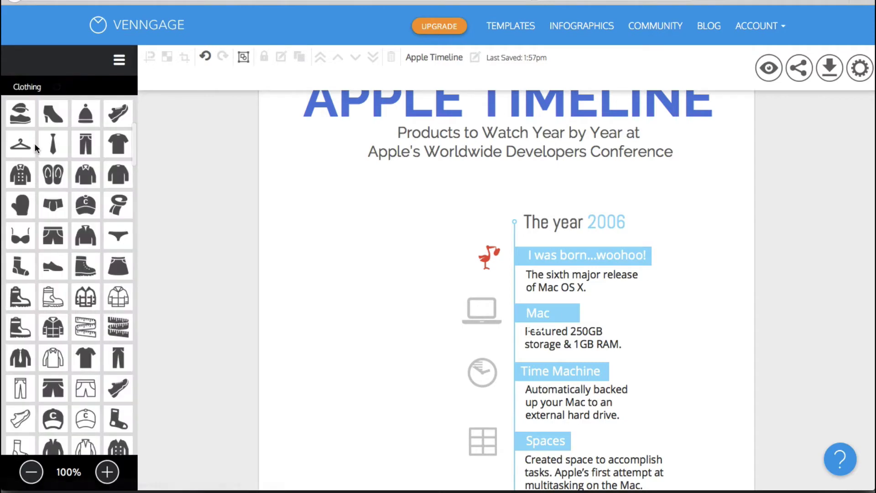
scroll(99, 233, down, 10)
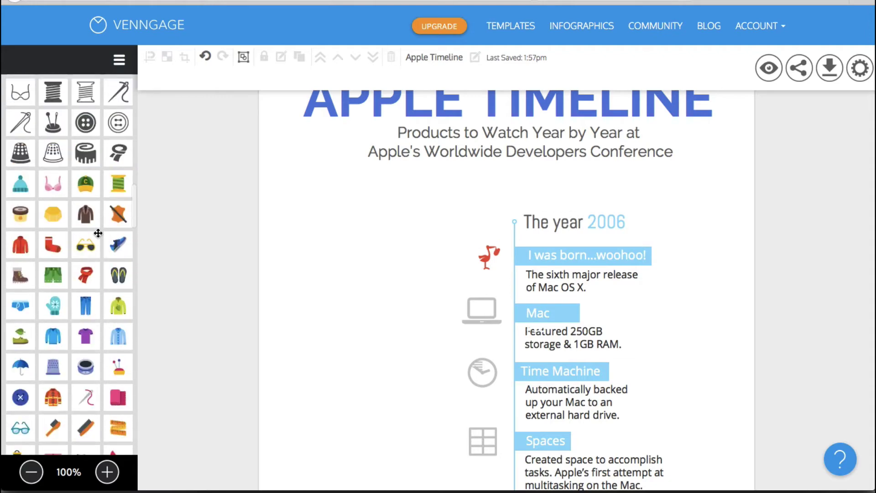
- Place a mitten pictogram on the infographic over the title area
scroll(373, 269, up, 3)
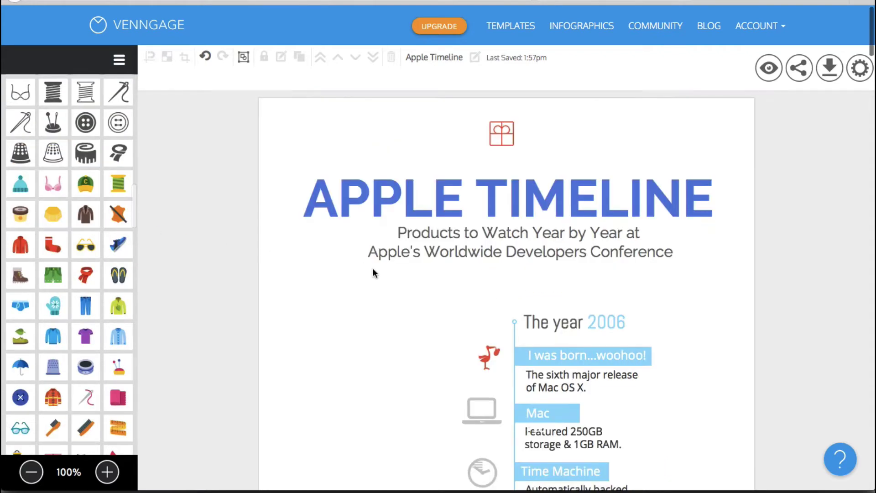
drag(53, 305, 531, 121)
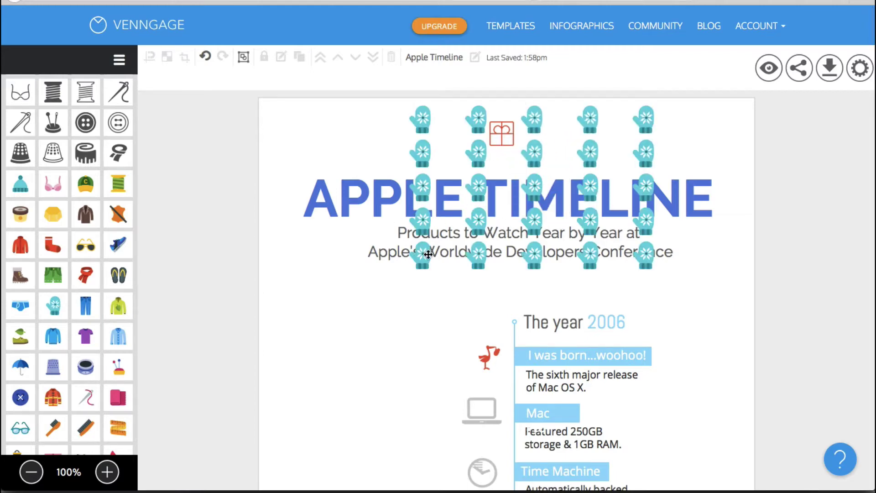
drag(427, 257, 369, 341)
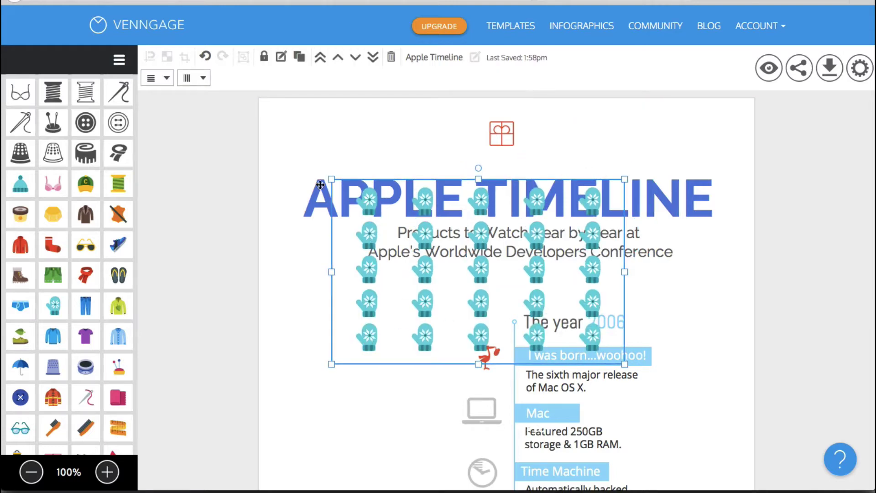
- Set the mitten's Icons/Row and Icons/Column to 1 for one large mitten
click(167, 78)
scroll(168, 144, up, 3)
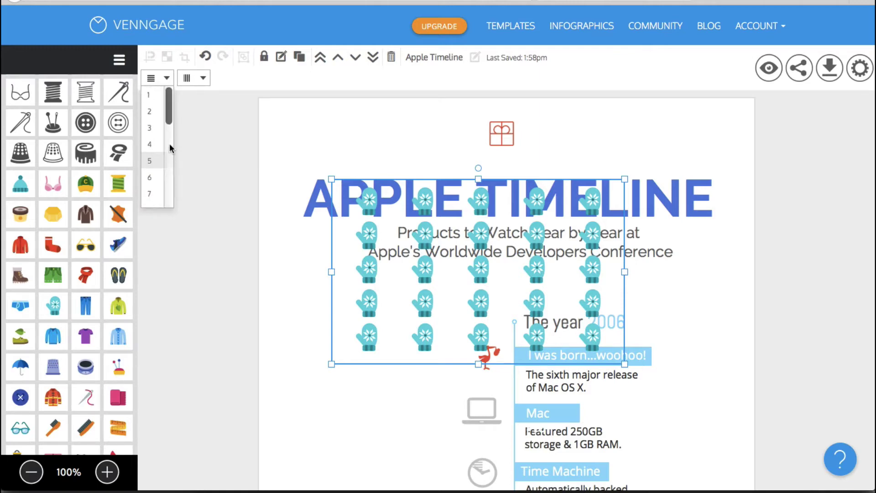
click(149, 93)
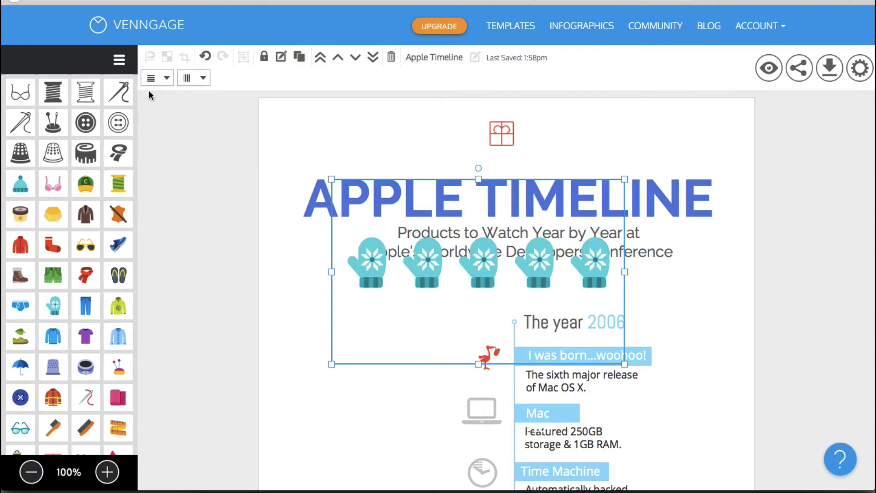
click(193, 78)
scroll(208, 137, down, 2)
scroll(207, 137, up, 3)
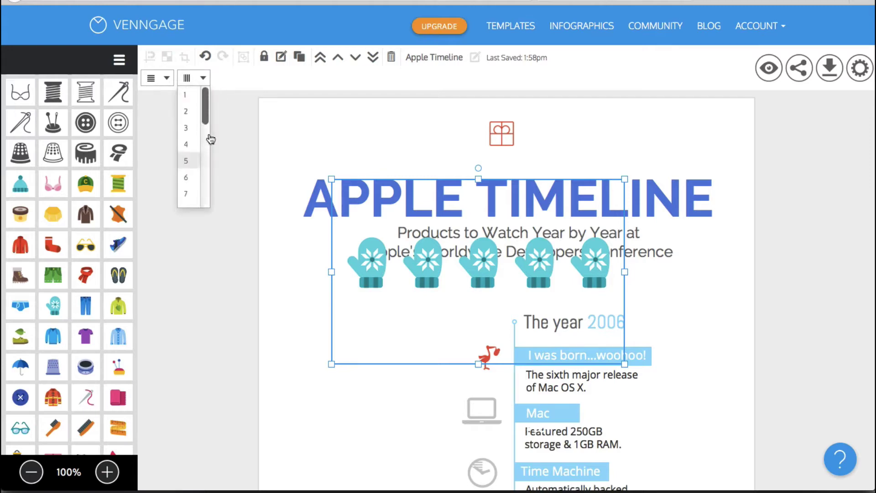
click(187, 94)
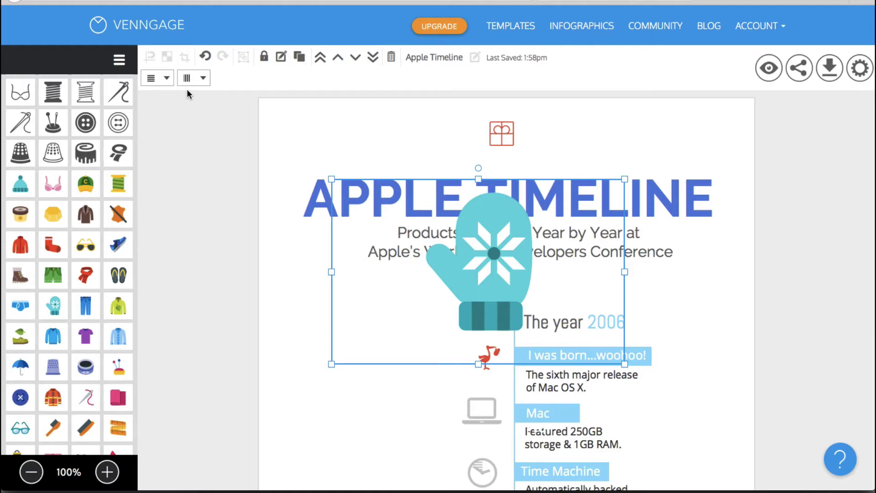
- Shrink the mitten, delete the red gift icon, and centre the mitten above APPLE TIMELINE
drag(501, 271, 574, 186)
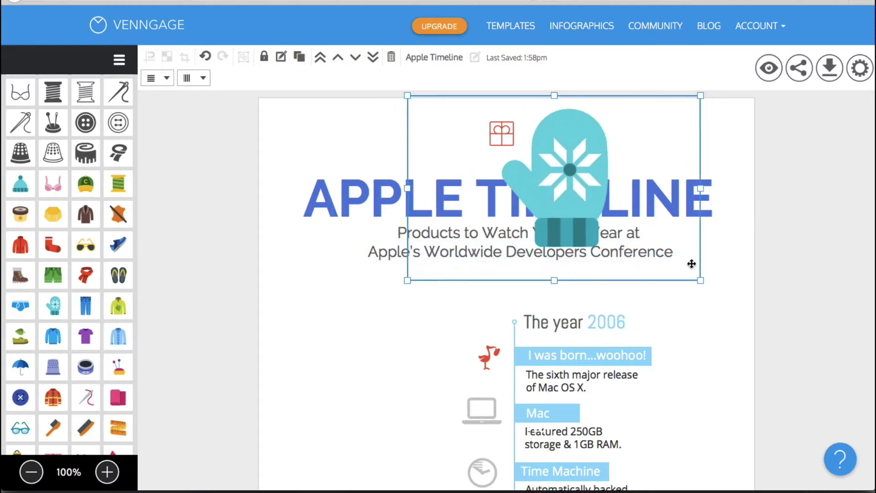
drag(651, 263, 471, 166)
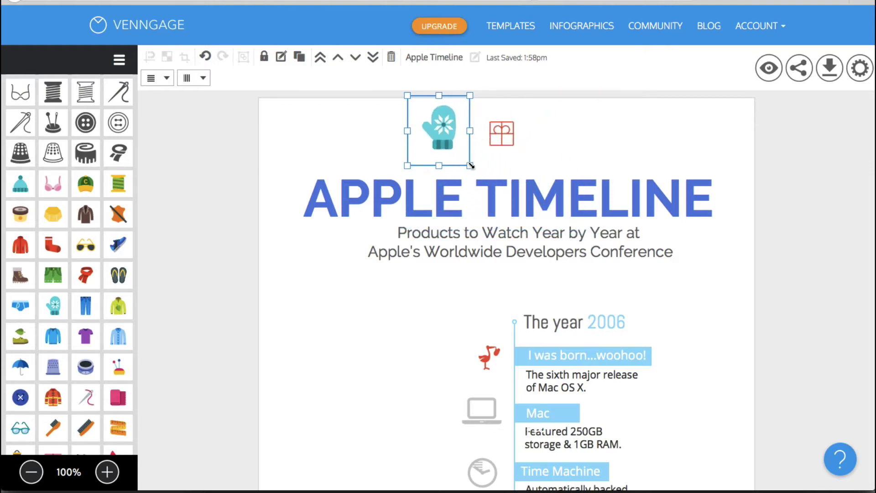
click(504, 137)
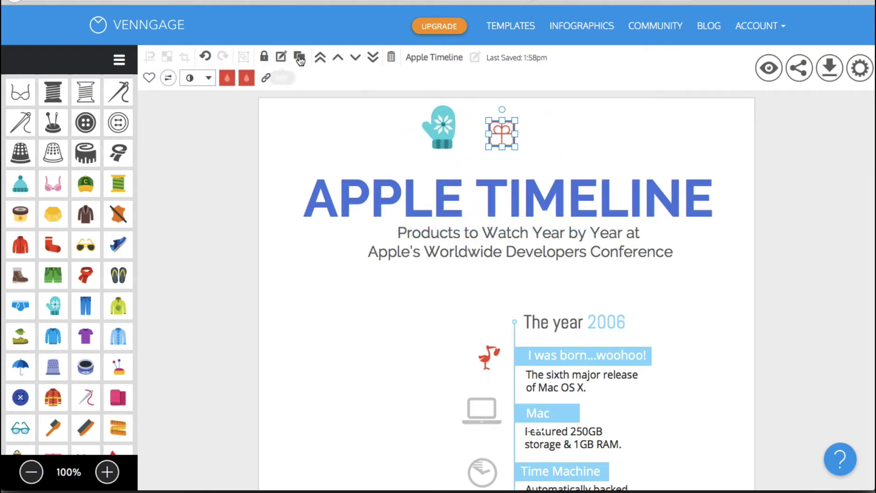
click(391, 58)
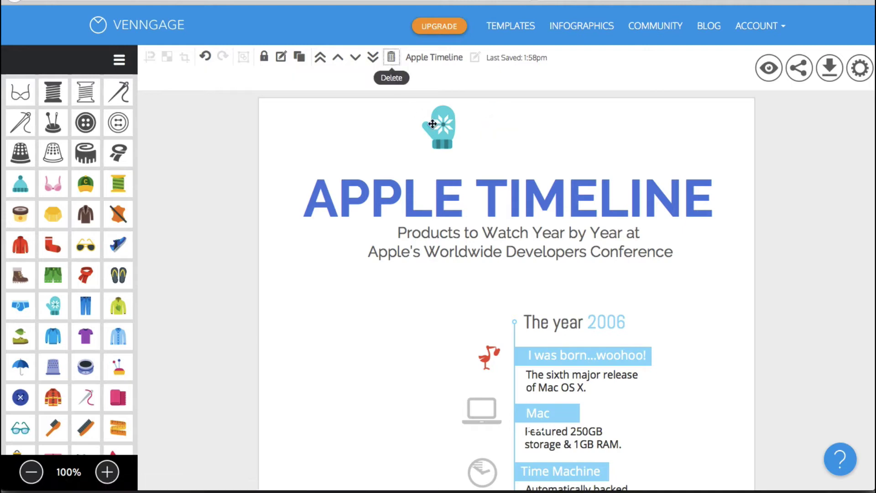
drag(436, 127, 505, 140)
click(379, 141)
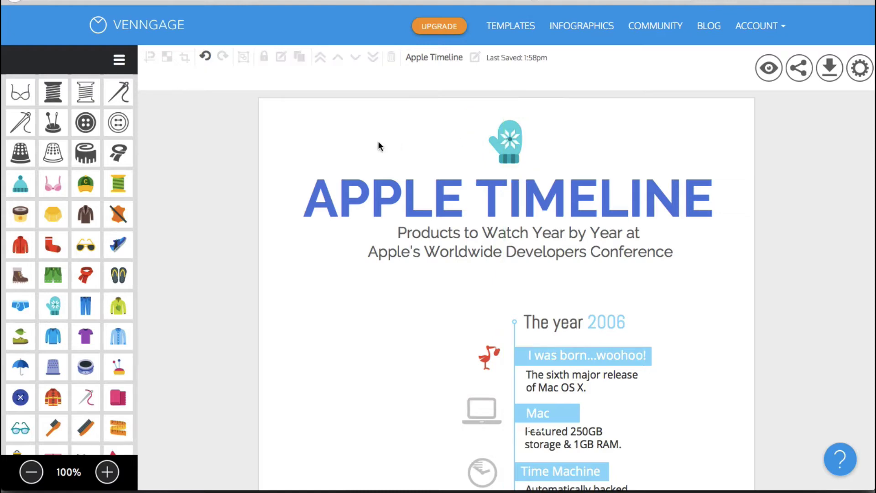
click(376, 190)
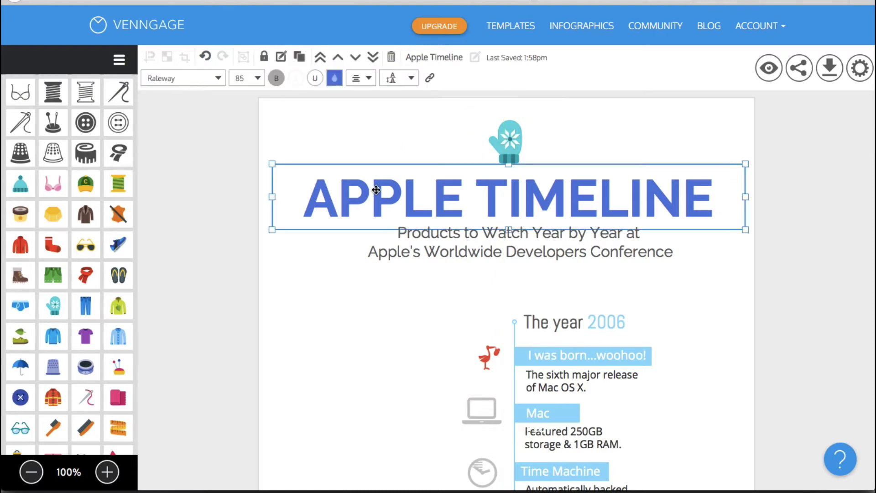
- Replace APPLE in the headline with the owner's possessive name, keeping TIMELINE after it
click(310, 198)
drag(314, 198, 454, 202)
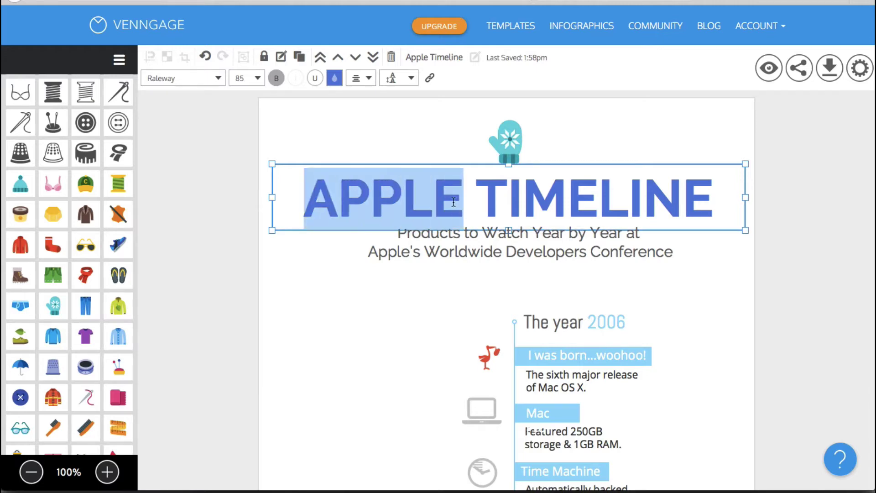
text(Mar)
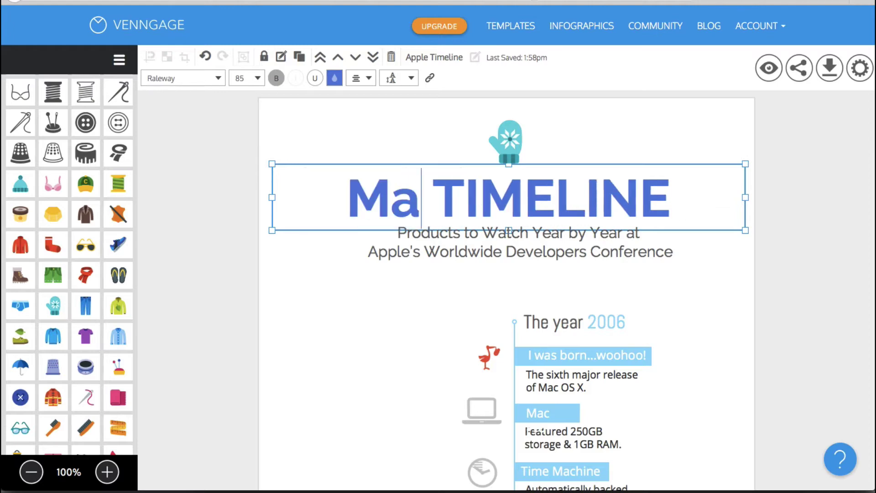
text(ia's)
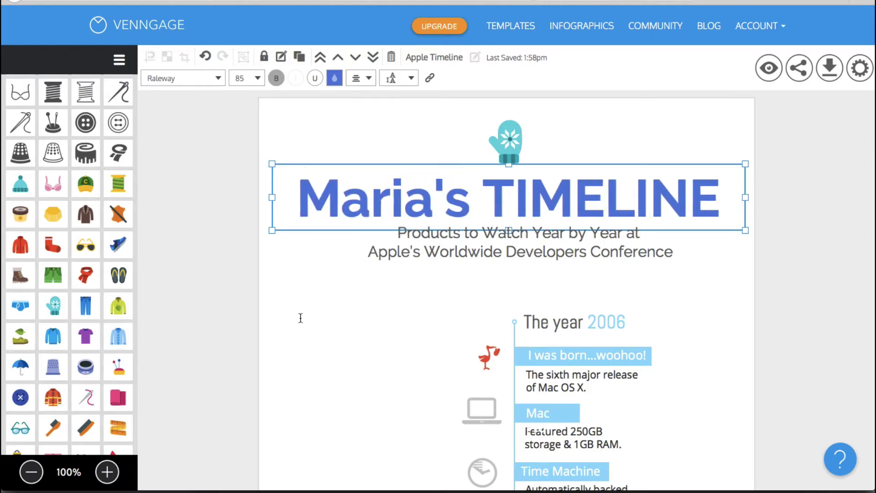
click(321, 305)
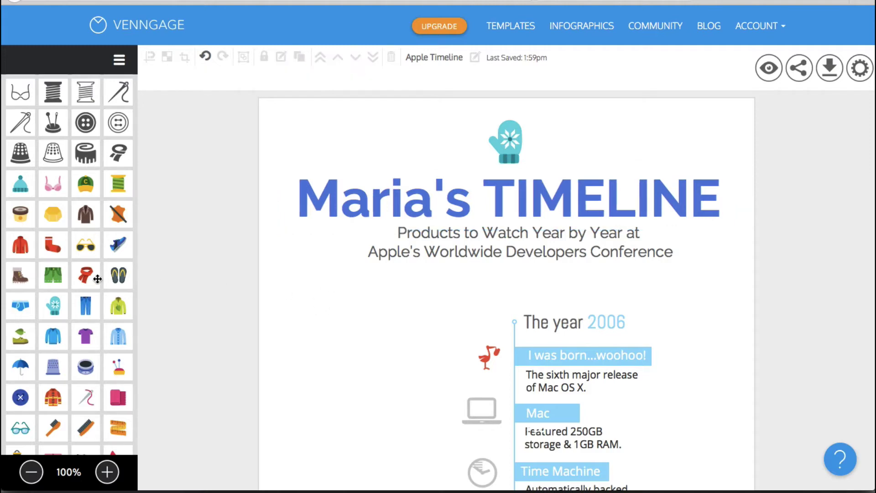
- Collapse the Clothing pictograms and close the pictogram collection
scroll(98, 230, up, 5)
click(99, 238)
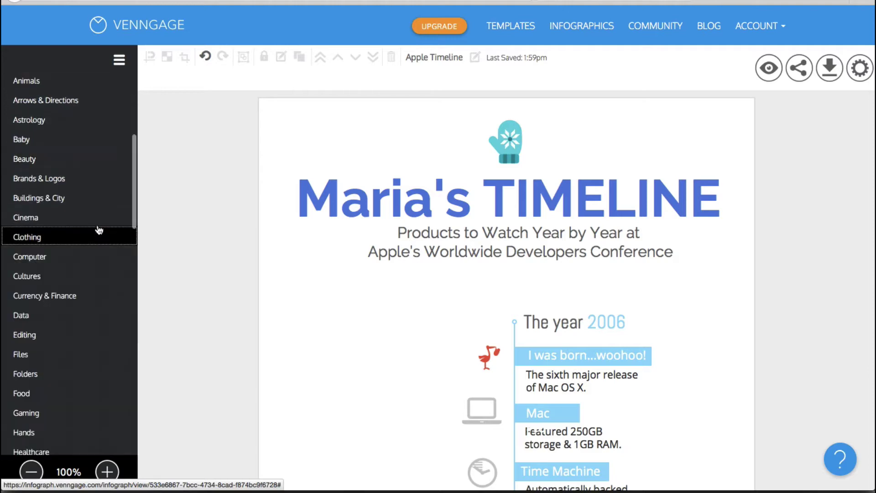
scroll(101, 192, up, 5)
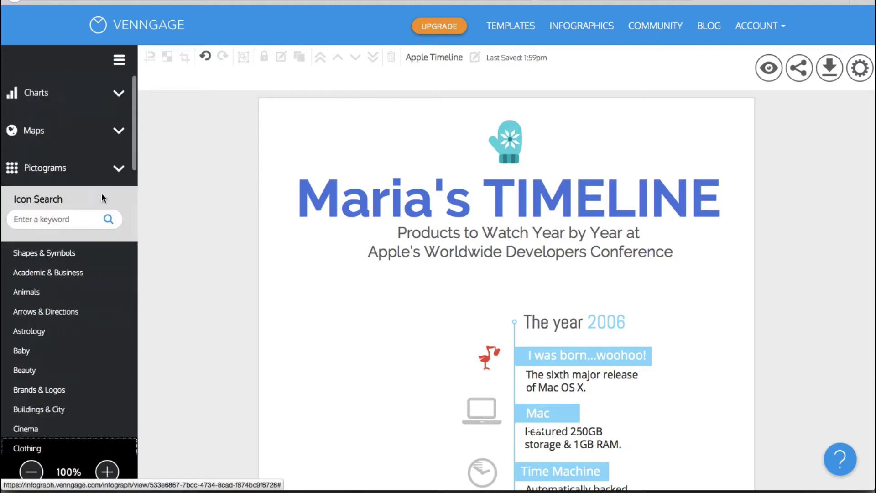
click(128, 169)
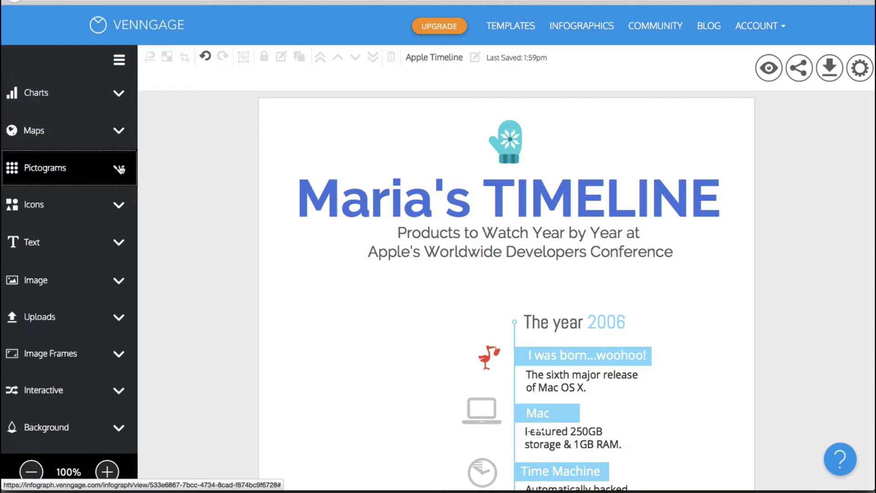
- Browse the Animals icon category, then close the icon library and expand the Text section
click(120, 208)
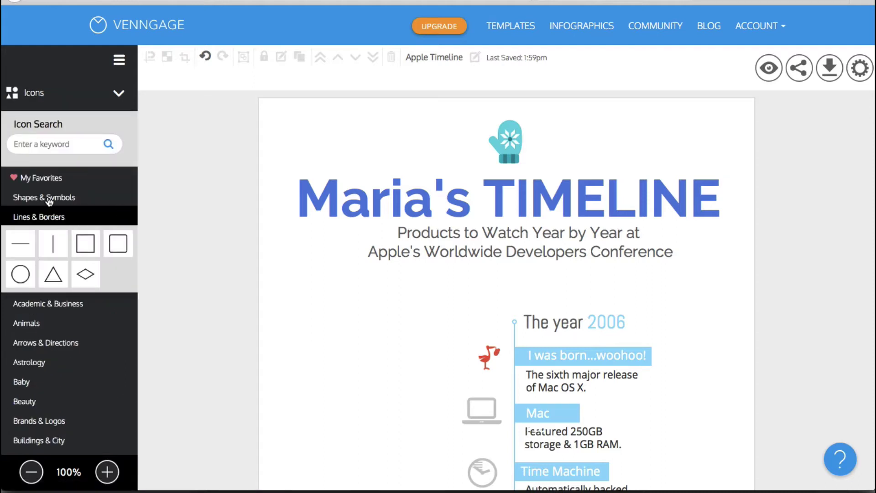
click(37, 324)
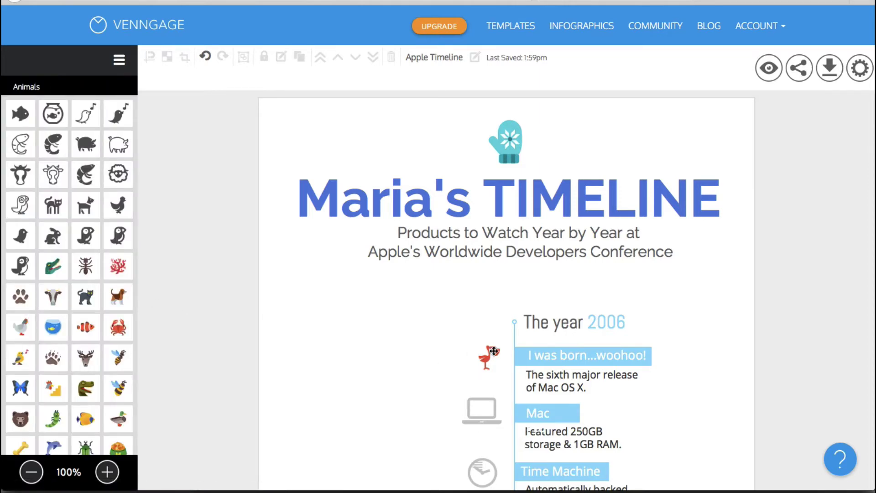
scroll(449, 348, down, 3)
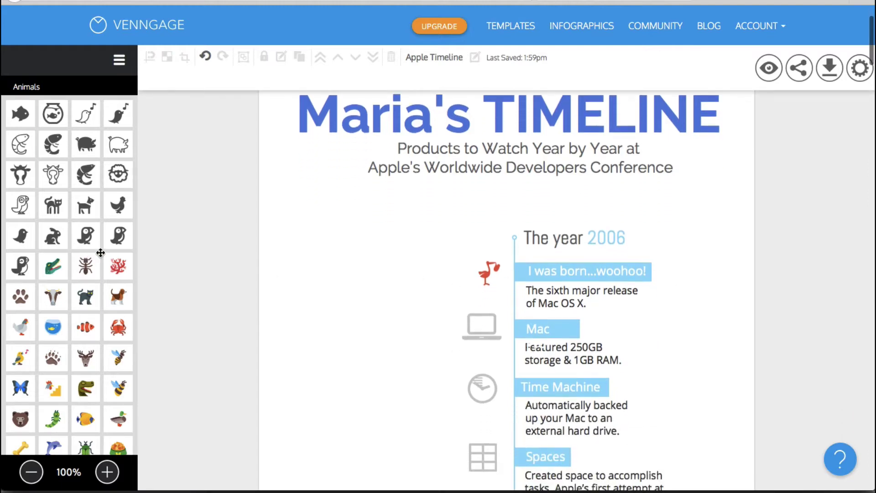
scroll(78, 257, down, 5)
scroll(78, 257, down, 10)
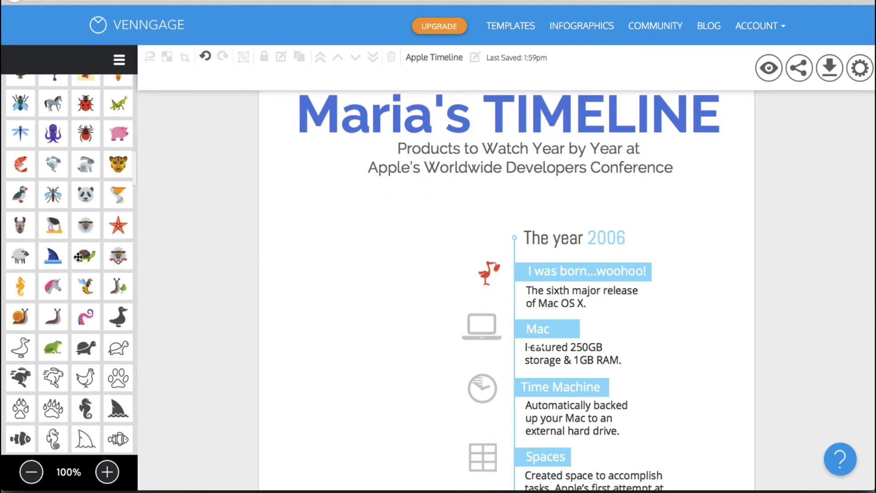
scroll(78, 257, up, 15)
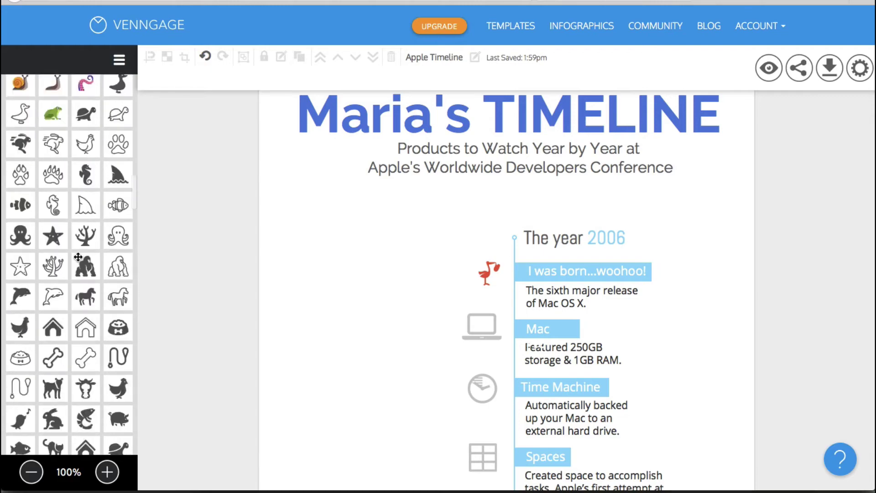
scroll(78, 257, down, 3)
scroll(78, 257, up, 10)
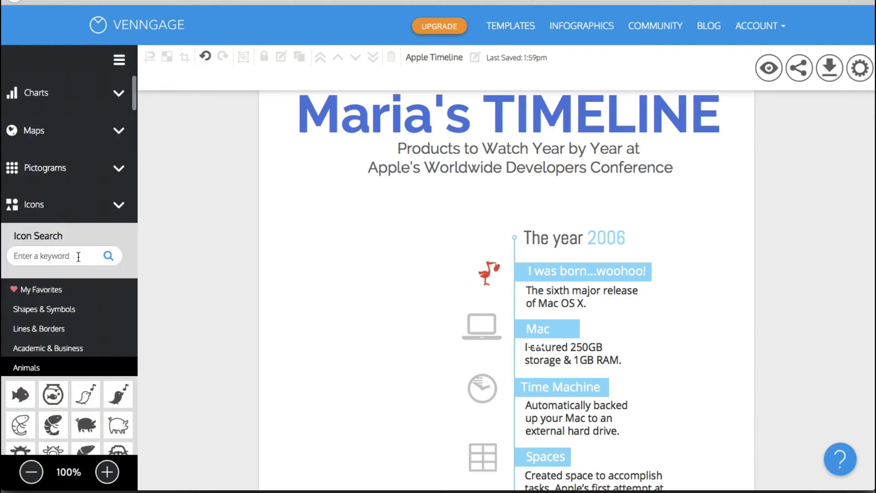
scroll(78, 257, down, 3)
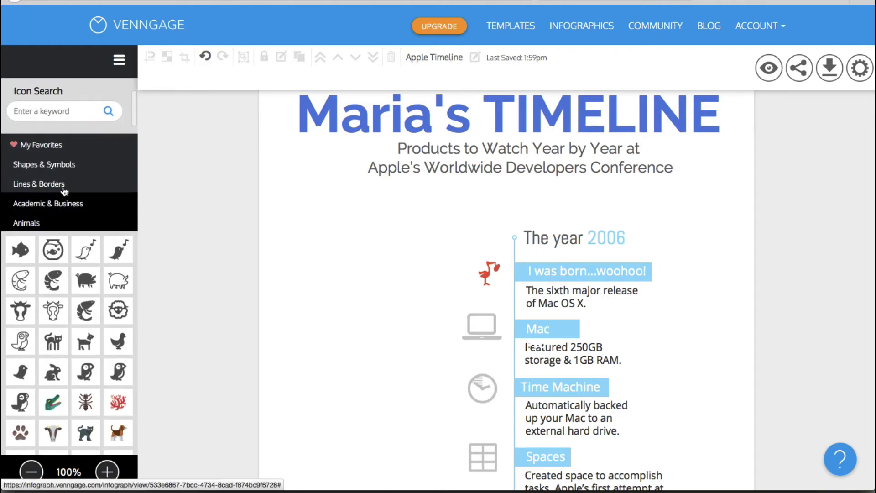
scroll(95, 158, up, 2)
scroll(95, 157, up, 2)
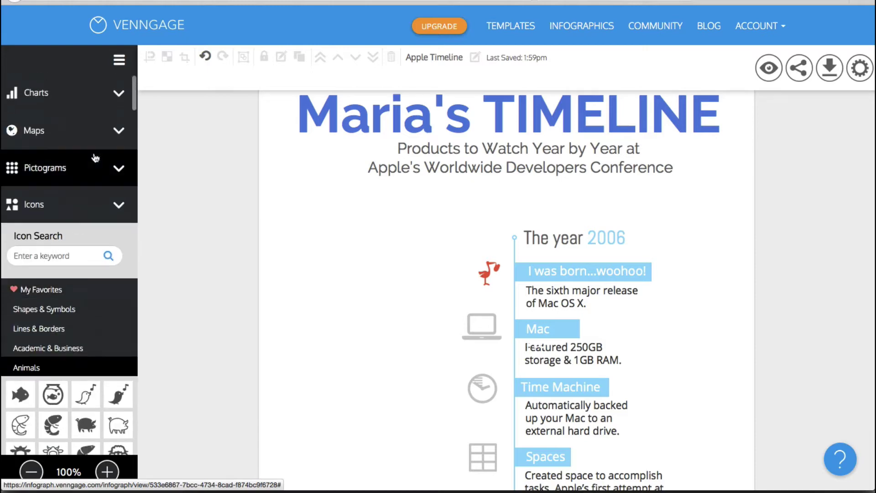
click(119, 205)
click(120, 244)
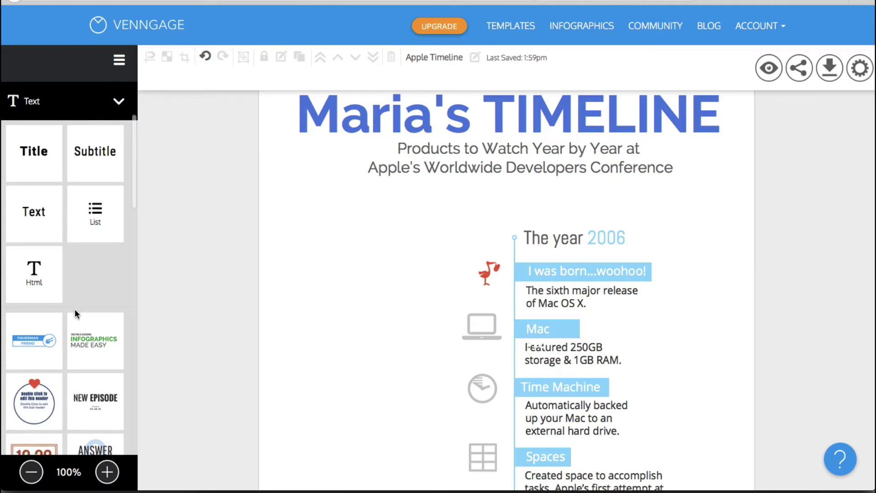
- Search the Image library for 'pen' and scroll through the photo results
scroll(74, 313, down, 10)
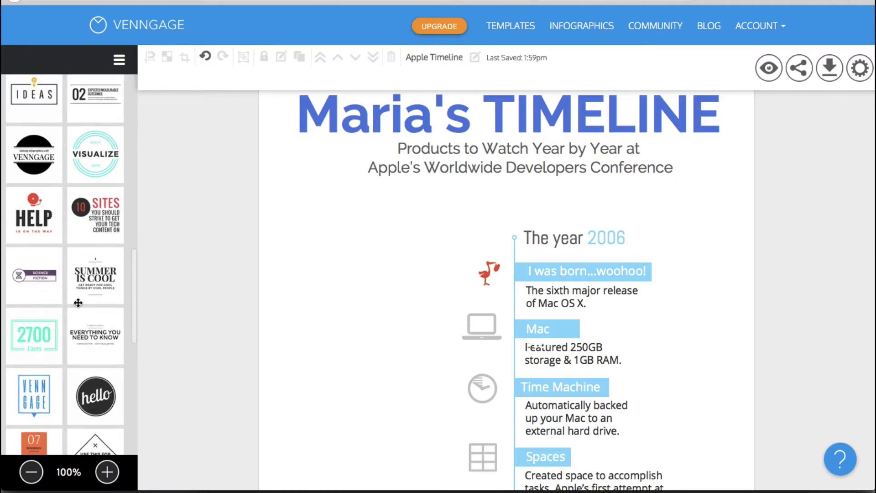
scroll(93, 304, down, 5)
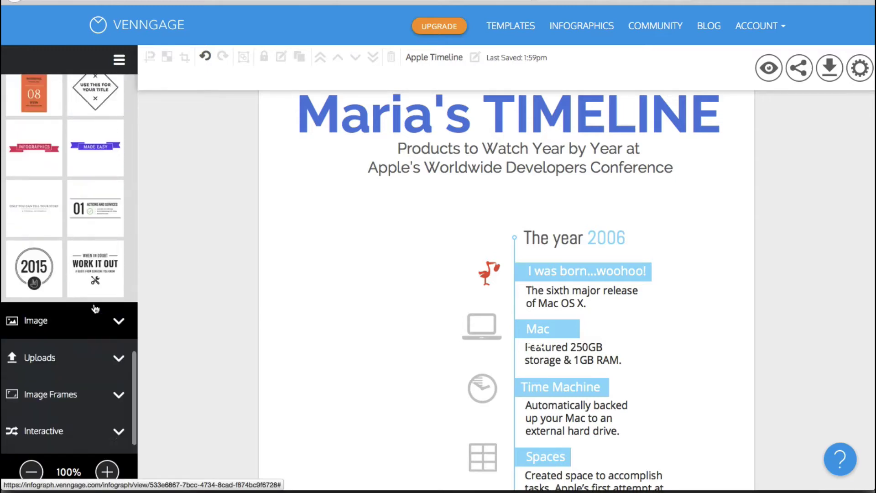
click(120, 289)
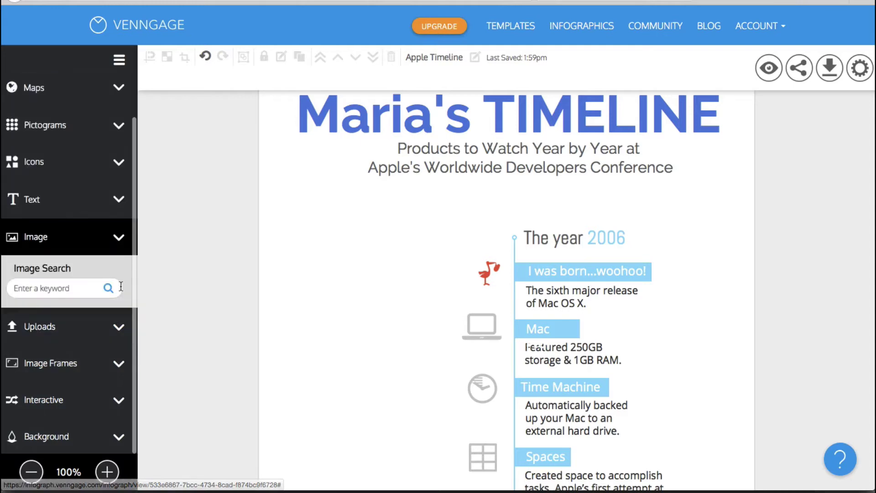
click(59, 288)
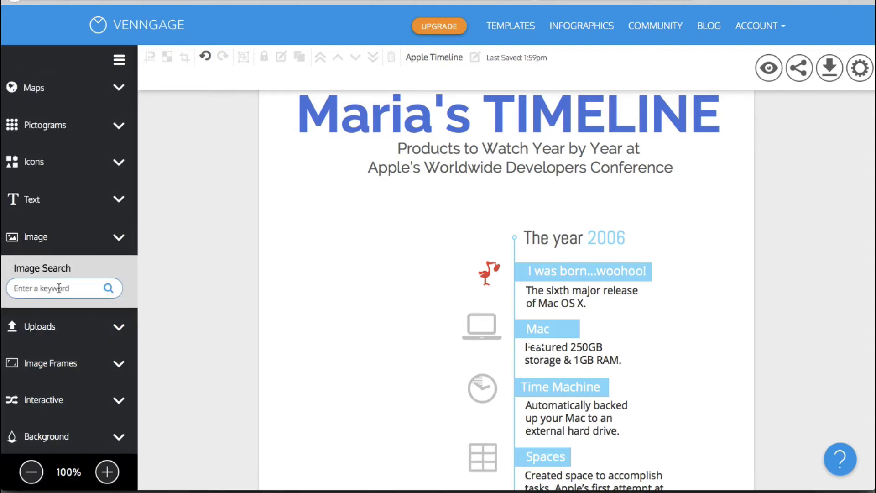
text(pen)
key(Return)
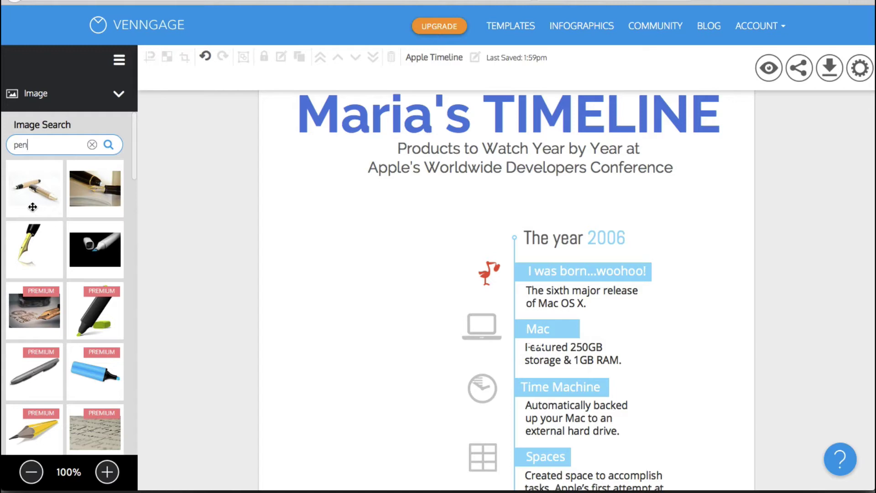
scroll(79, 296, down, 10)
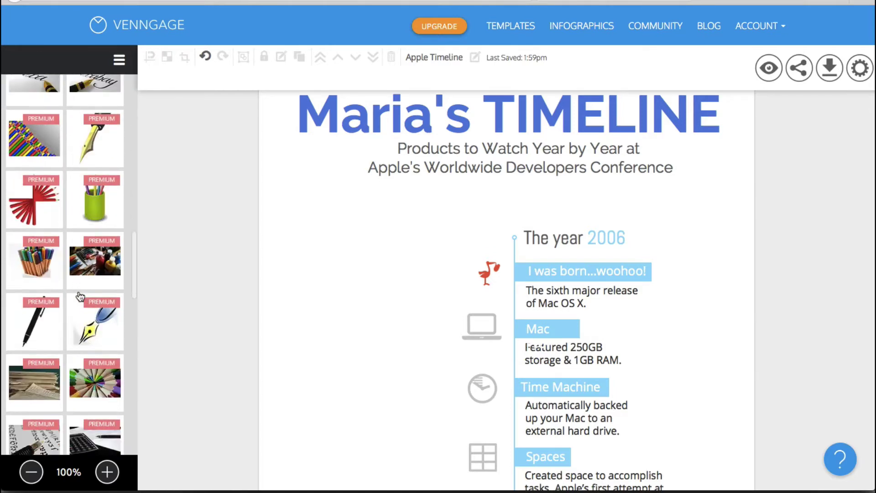
scroll(79, 295, down, 15)
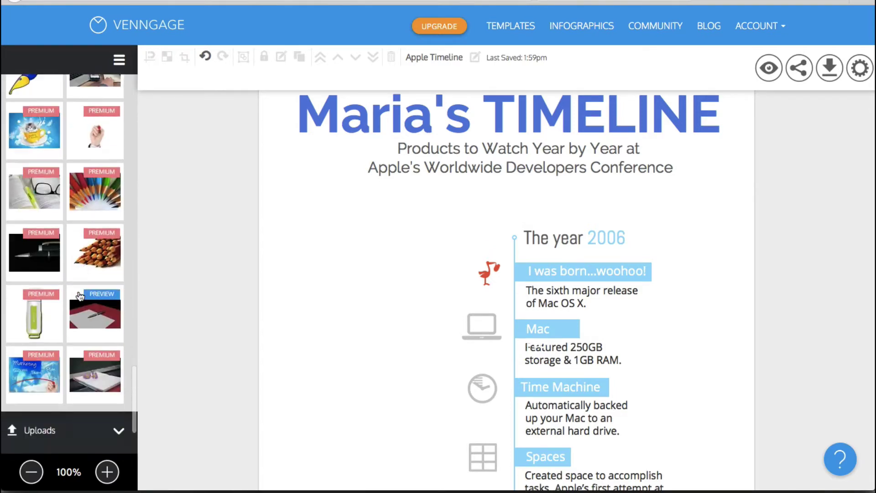
scroll(78, 296, down, 10)
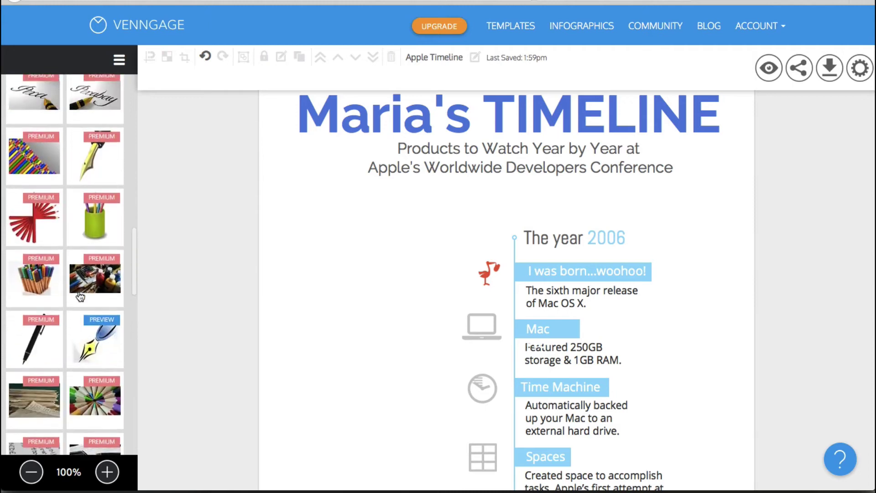
scroll(80, 295, up, 6)
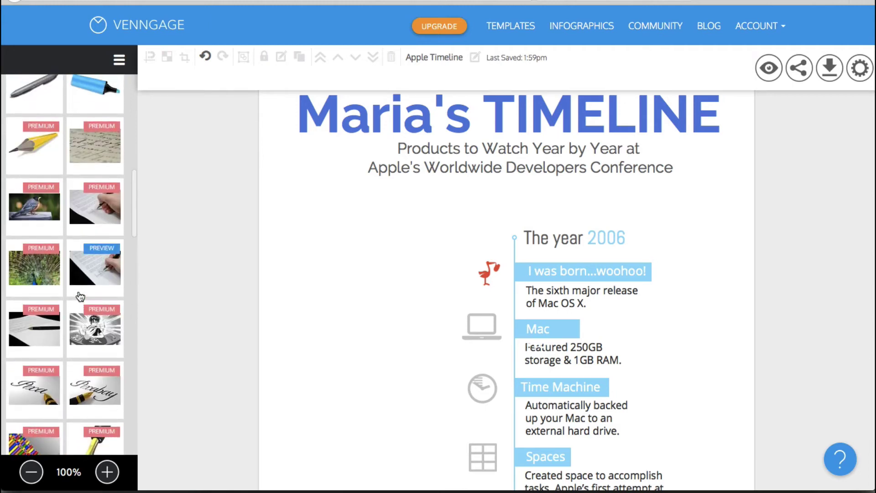
scroll(80, 296, up, 8)
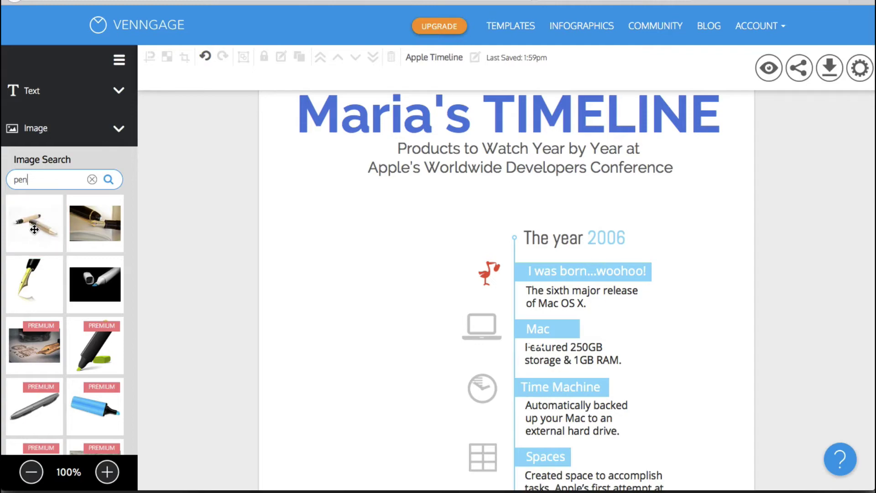
- Place the first pen photo, shrink it, and position it left of the 2006 entries below the subtitle
drag(34, 229, 410, 236)
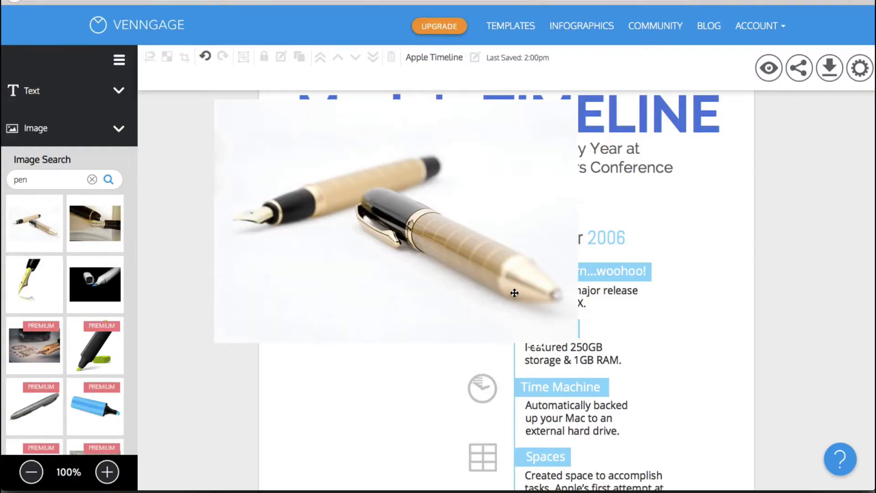
click(512, 291)
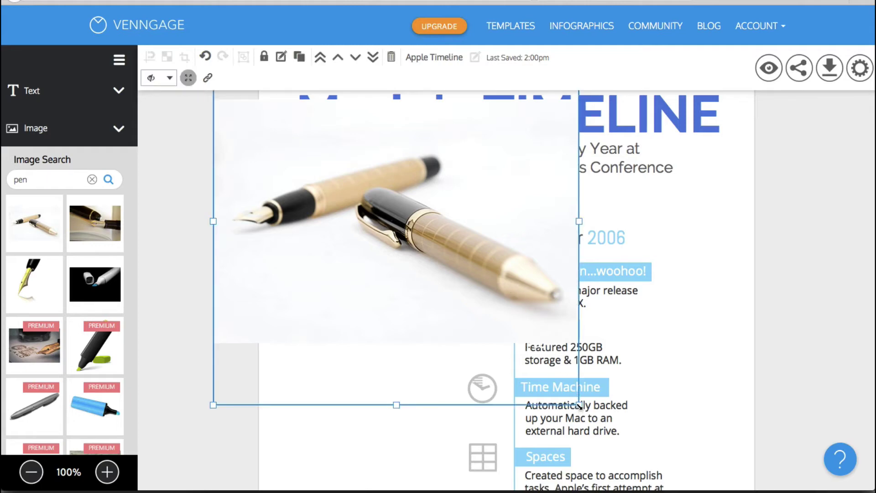
drag(579, 404, 374, 236)
drag(311, 194, 377, 319)
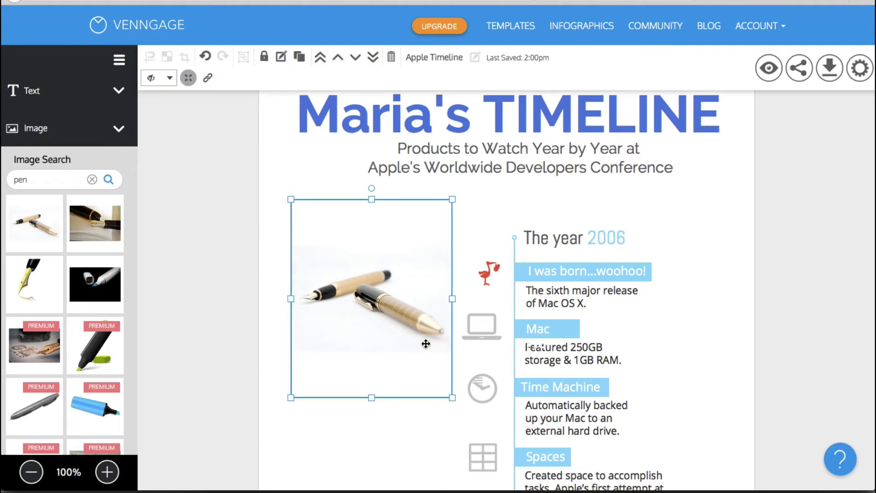
drag(453, 299, 437, 320)
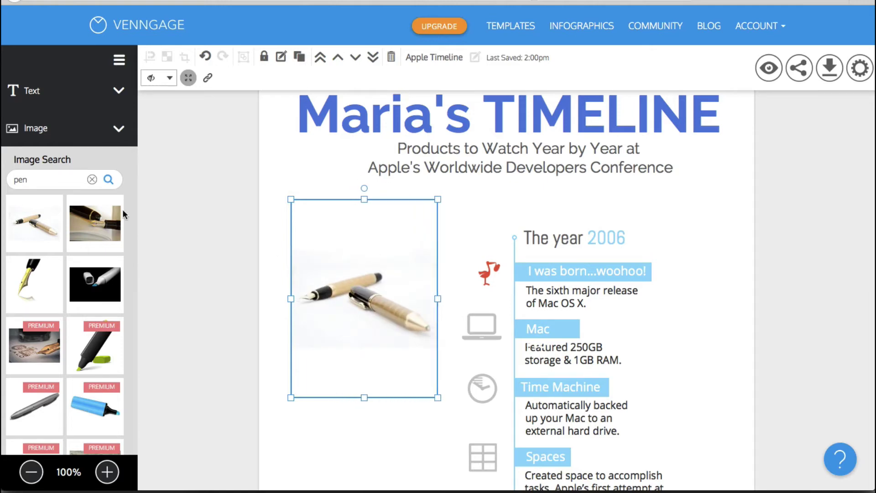
- Expand Image Frames, try a name-and-photo frame on the canvas, then delete it
click(120, 129)
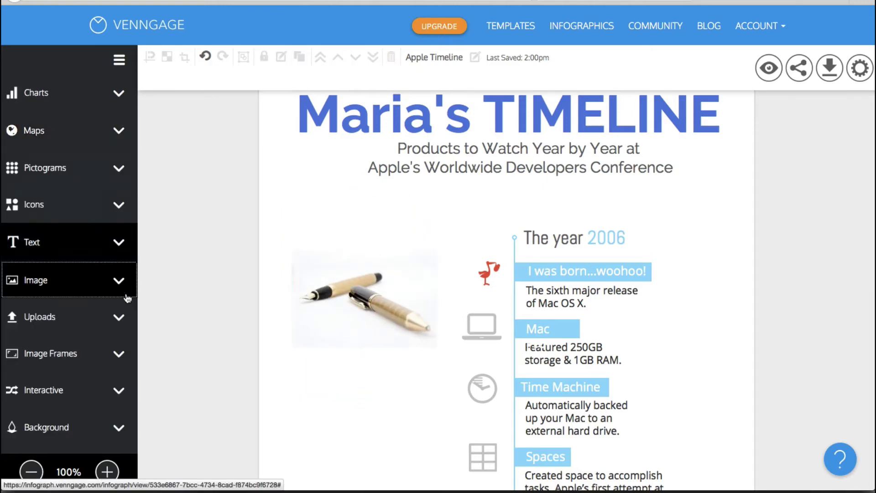
scroll(119, 315, down, 2)
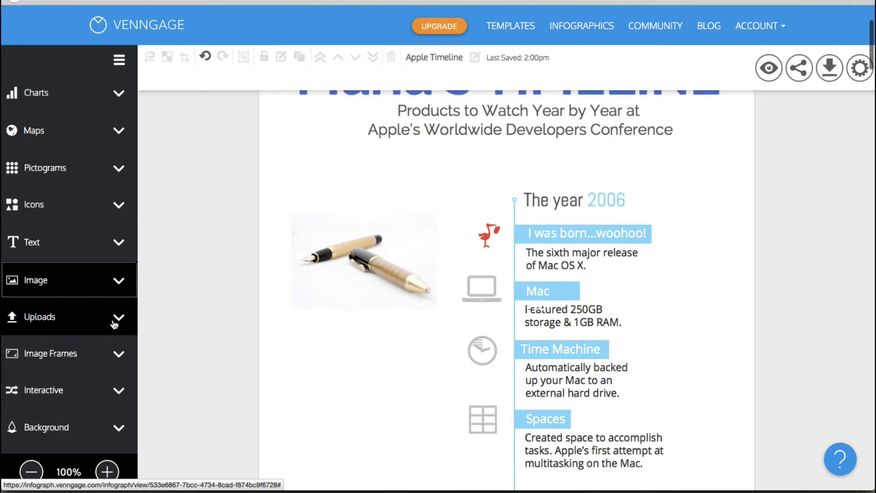
click(121, 358)
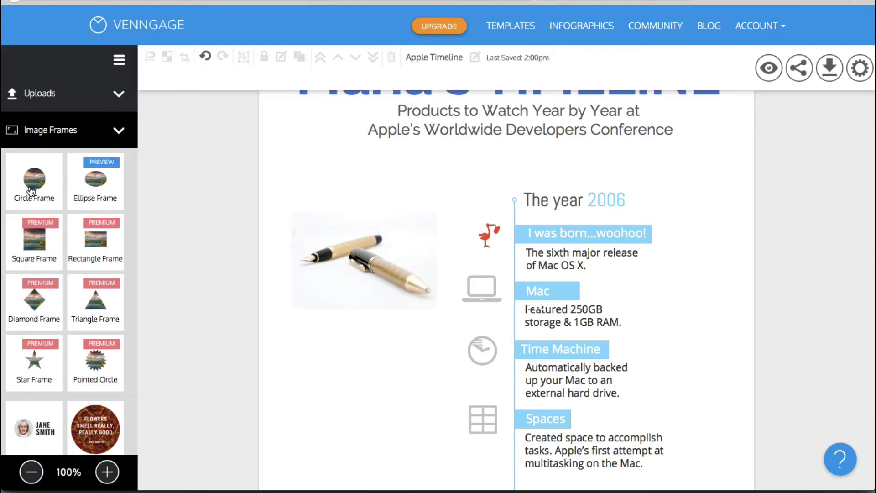
scroll(31, 190, down, 4)
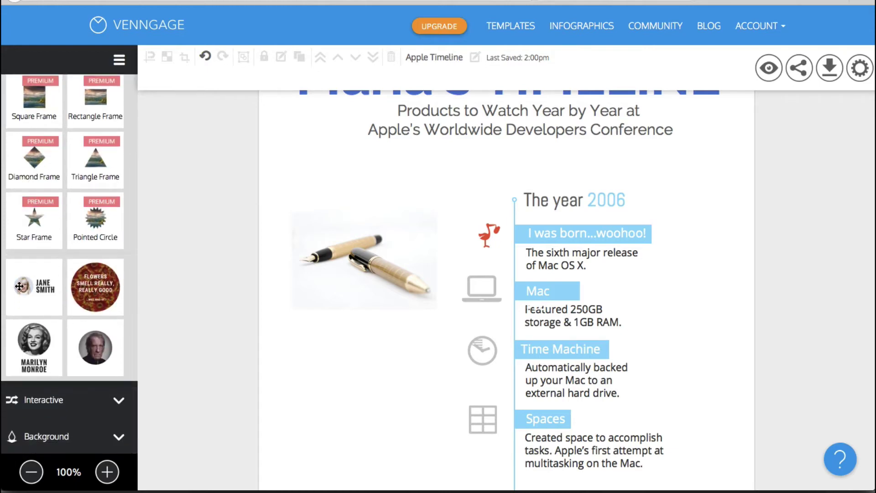
scroll(19, 286, down, 1)
drag(20, 286, 324, 368)
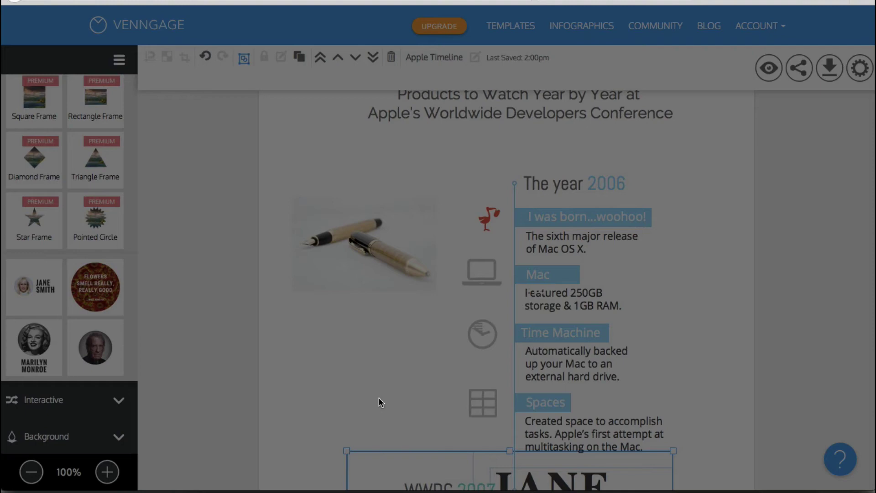
scroll(293, 401, down, 5)
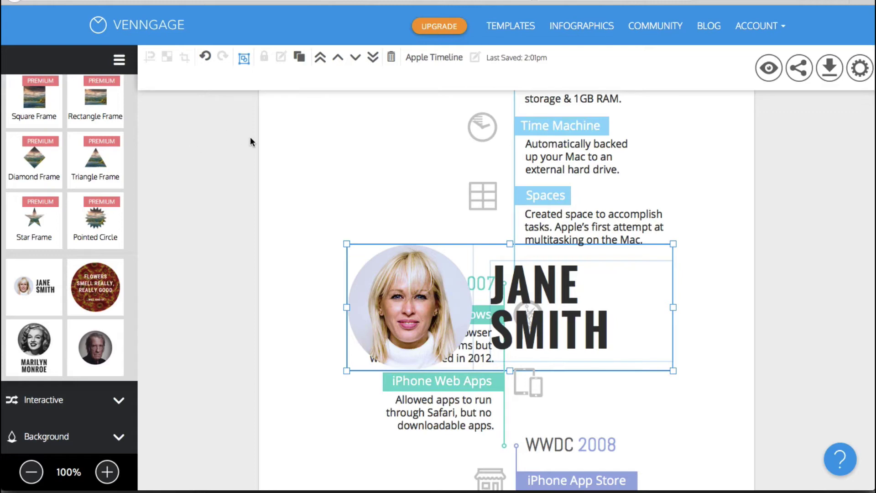
click(391, 56)
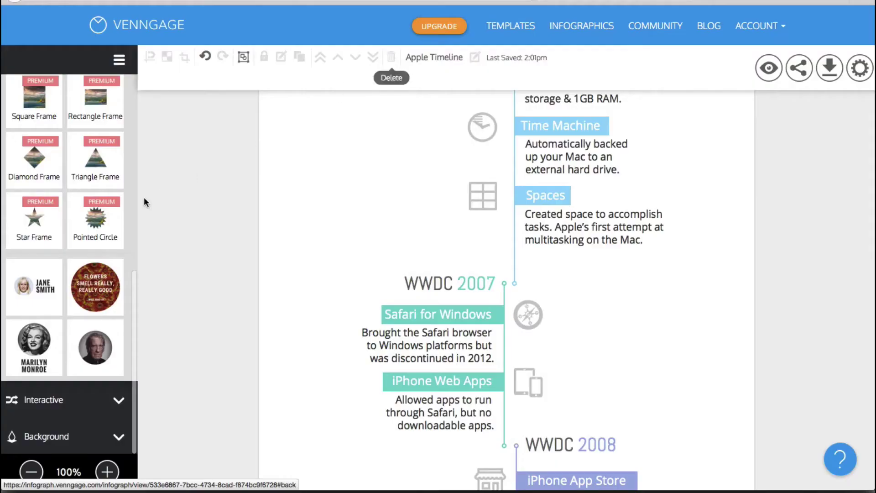
- Add a poll beside Time Machine and Spaces, set its first answer to 'I like it!', and save
click(114, 400)
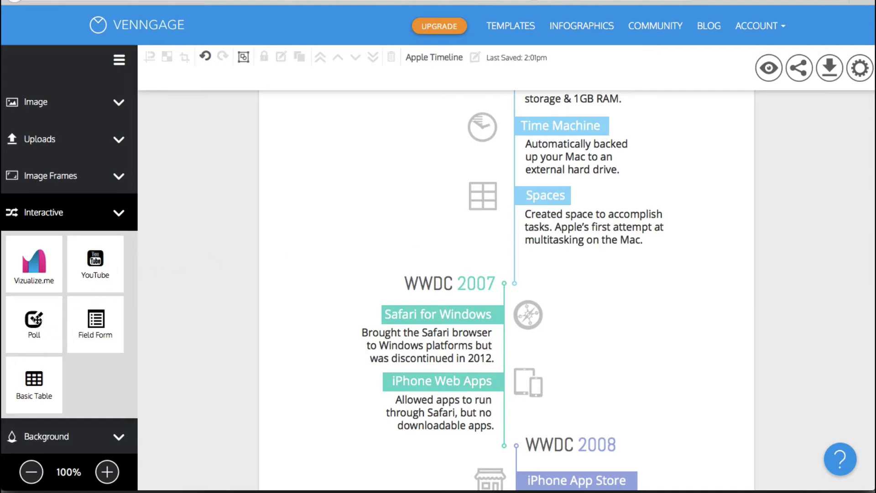
drag(37, 319, 334, 199)
click(393, 165)
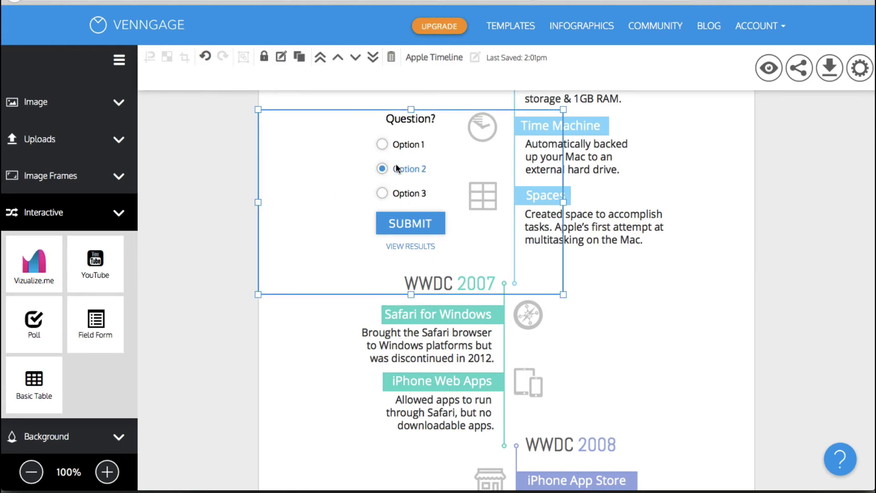
click(396, 164)
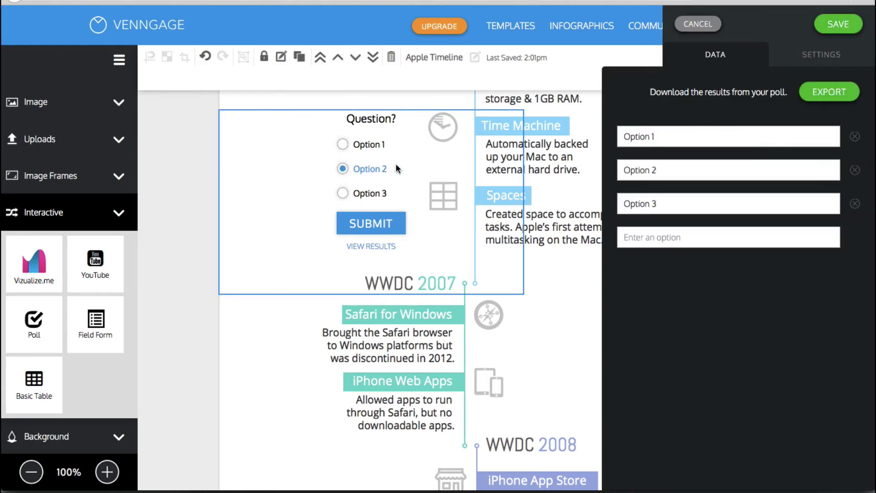
click(668, 136)
drag(668, 136, 626, 135)
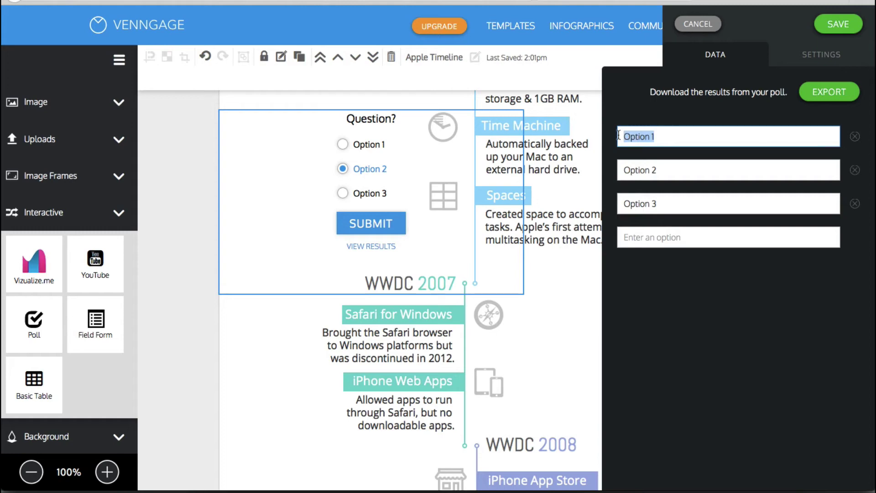
text(I li)
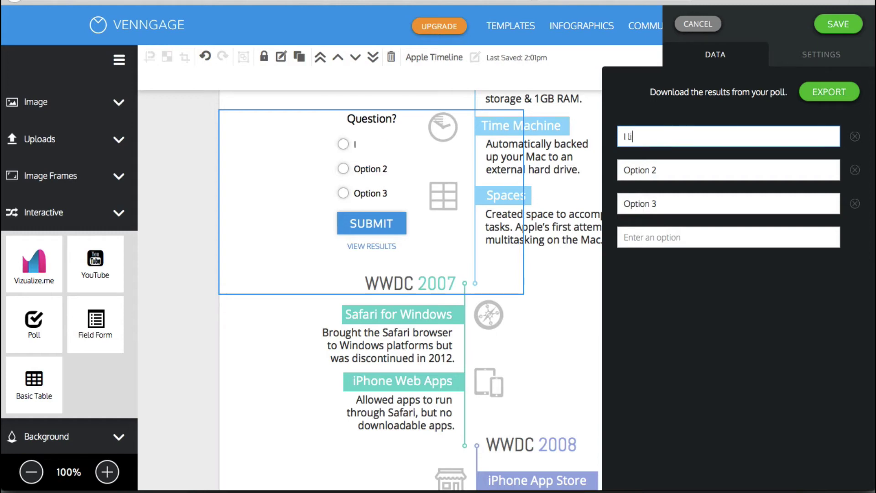
text(ke it!)
drag(671, 170, 616, 167)
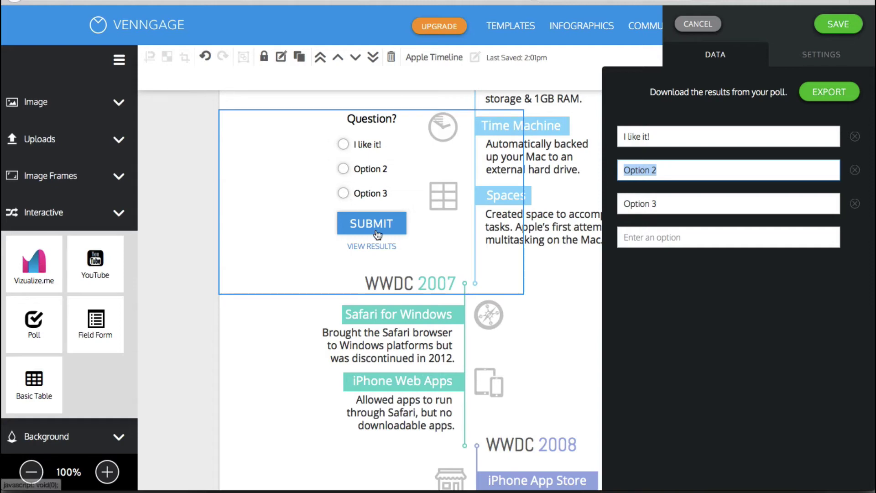
click(179, 209)
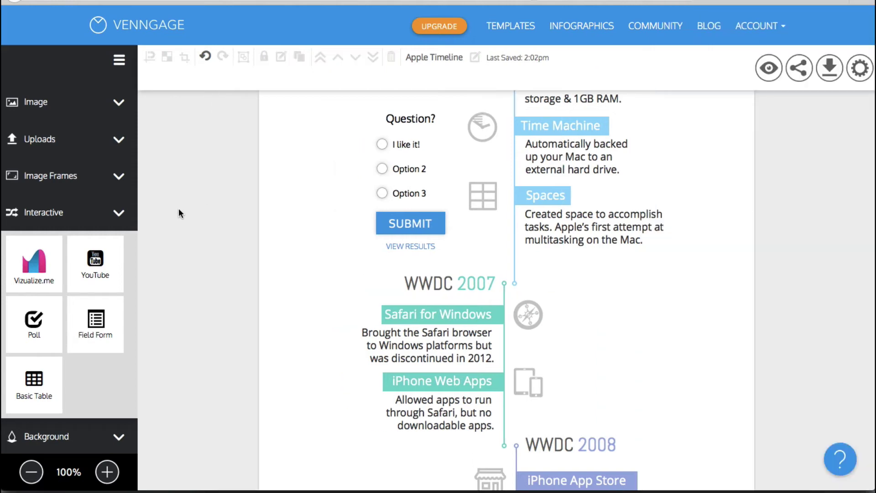
- Delete the poll, add a Name and Email sign-up form, and open its SETTINGS tab
click(401, 176)
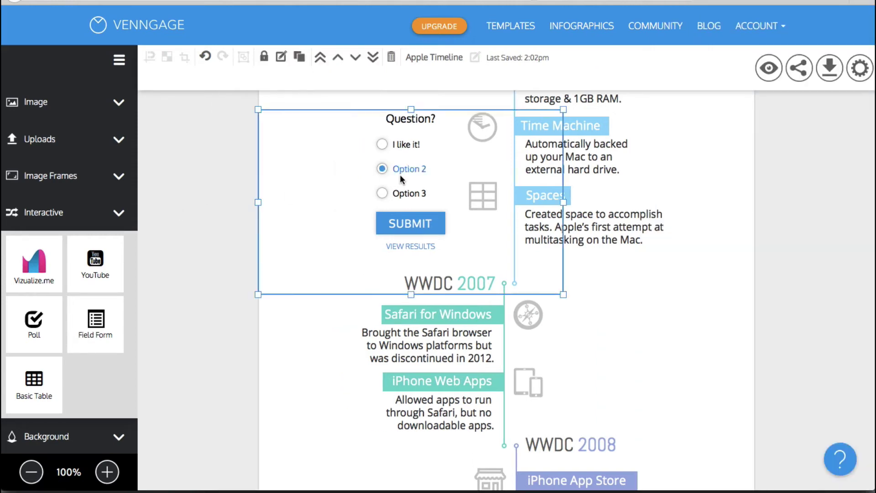
click(391, 56)
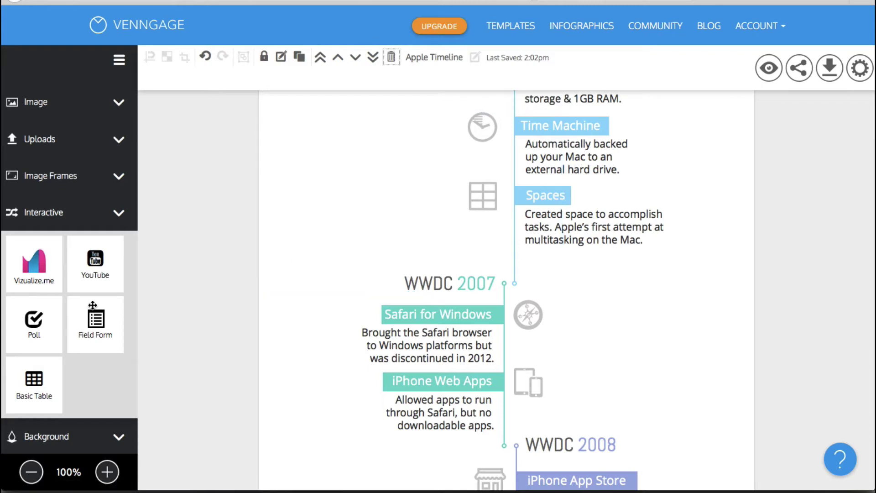
click(95, 317)
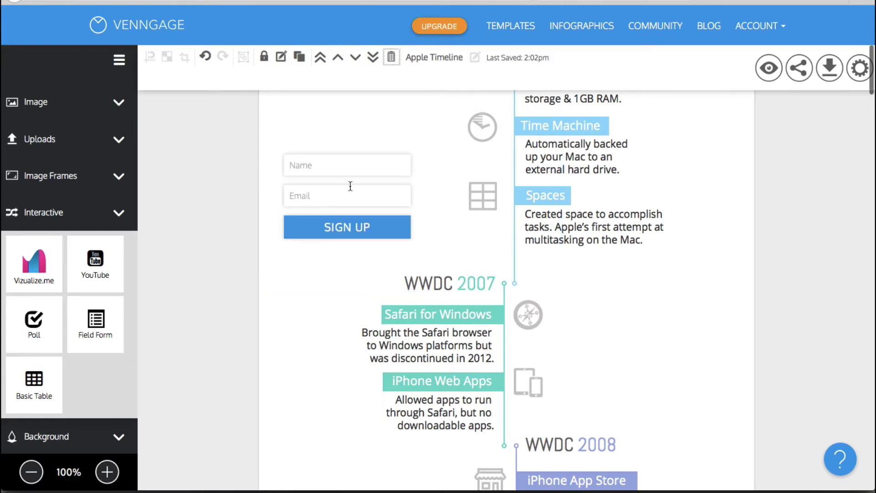
click(379, 192)
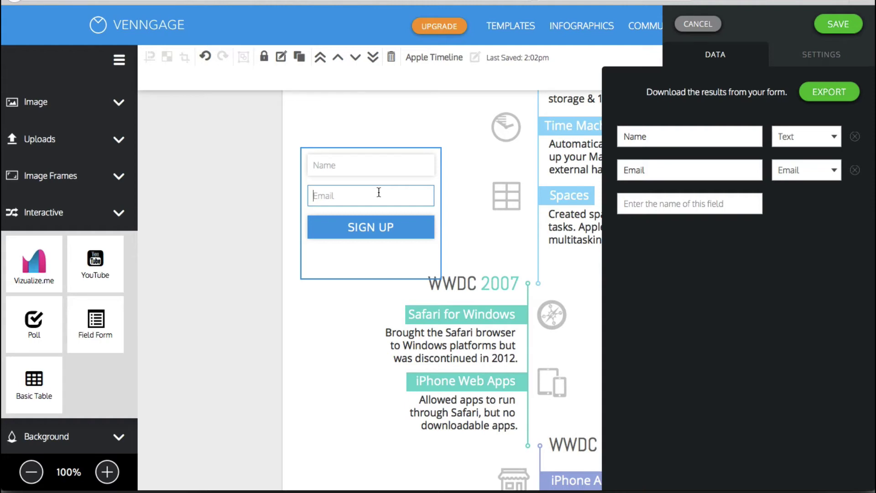
click(827, 62)
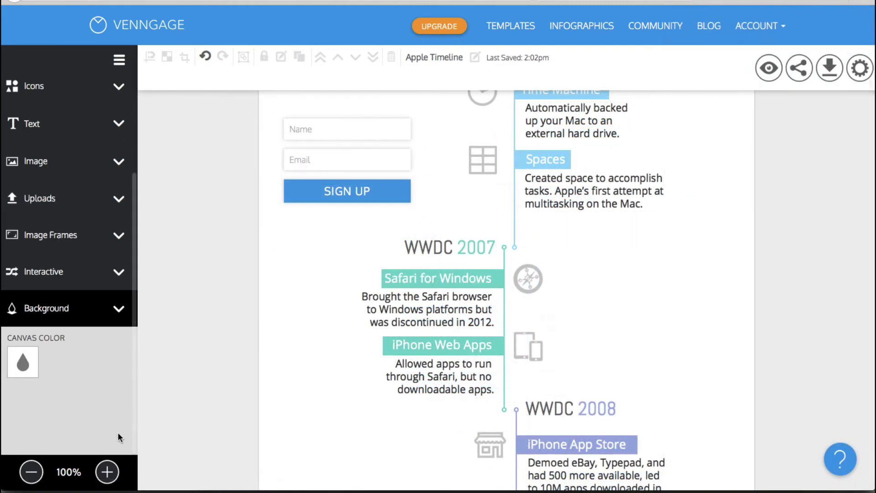
- Try a yellow canvas background, then set it back to white
scroll(119, 437, down, 1)
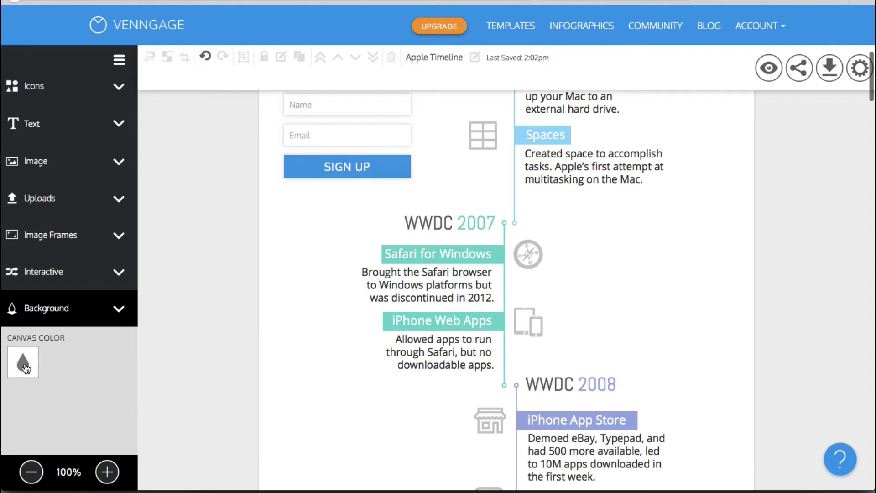
click(23, 365)
click(109, 479)
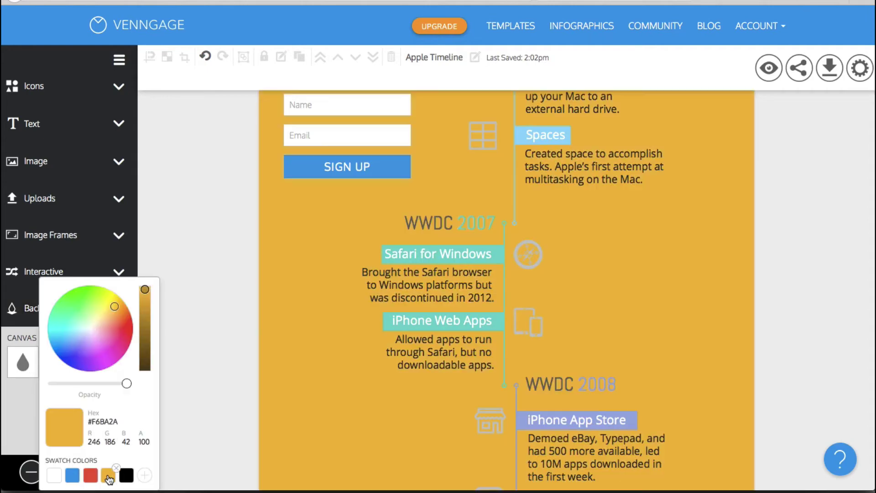
click(49, 476)
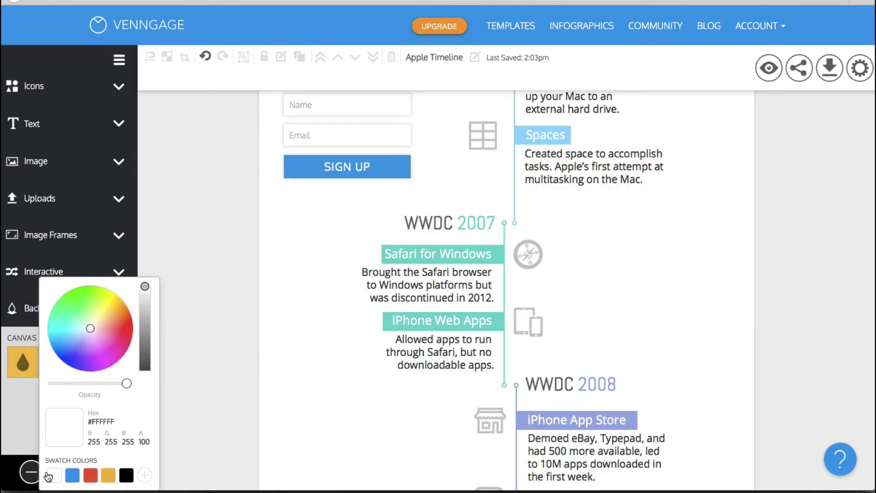
click(187, 279)
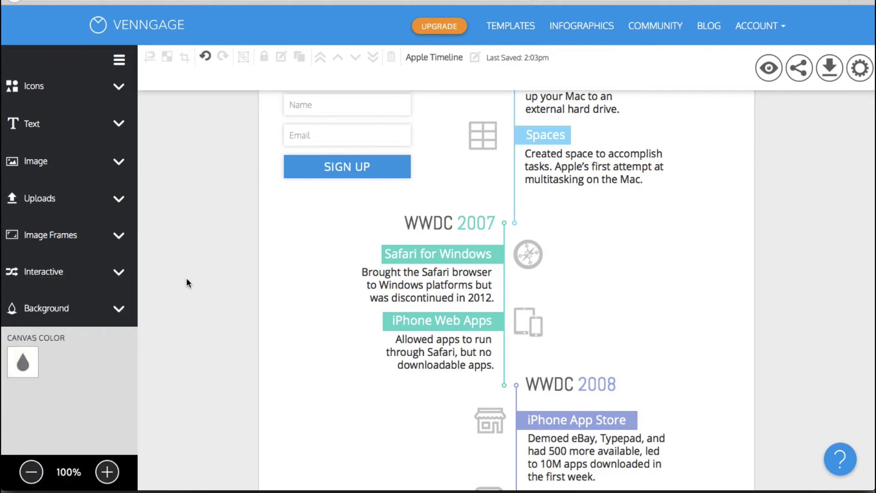
click(124, 318)
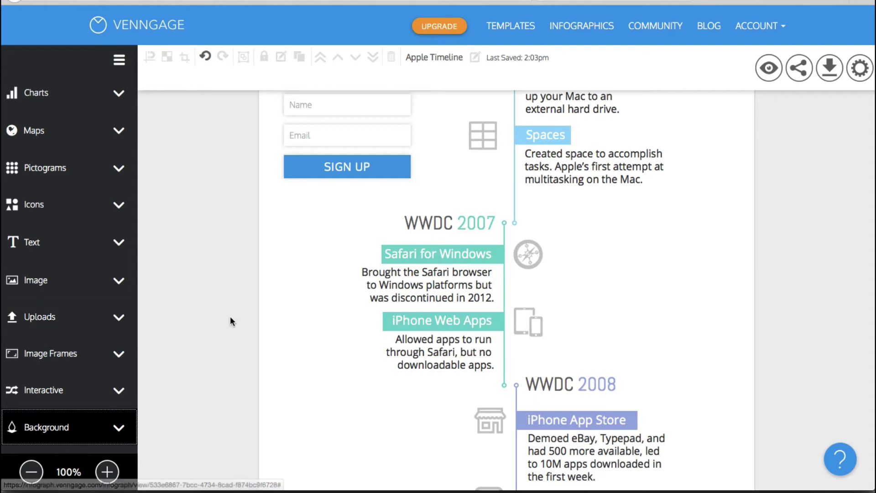
- Bring up the infographic's publishing link and embed code
scroll(212, 296, down, 4)
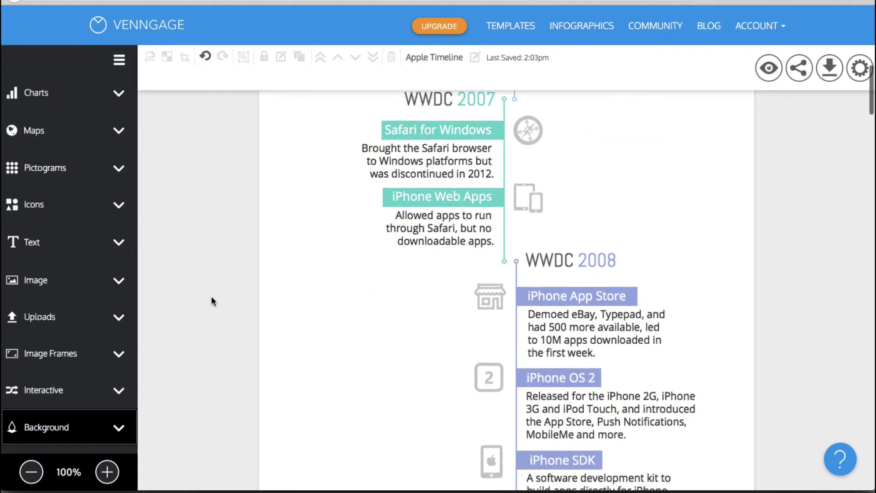
scroll(803, 169, up, 11)
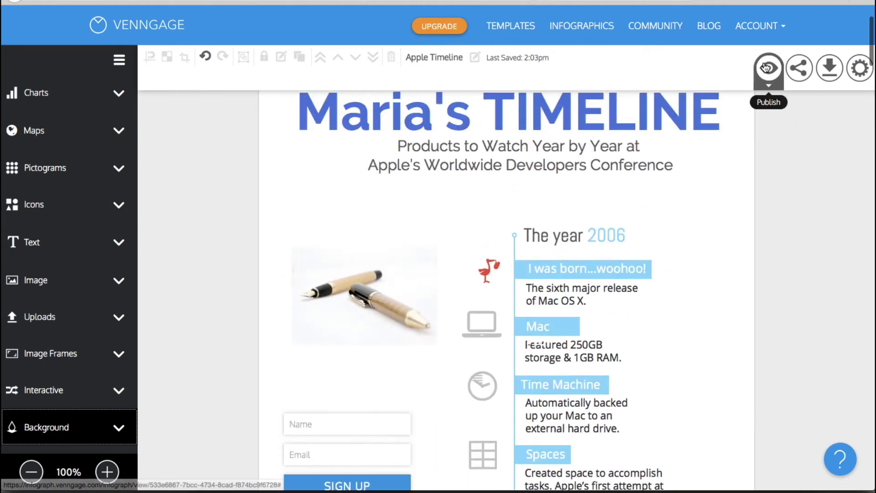
click(769, 68)
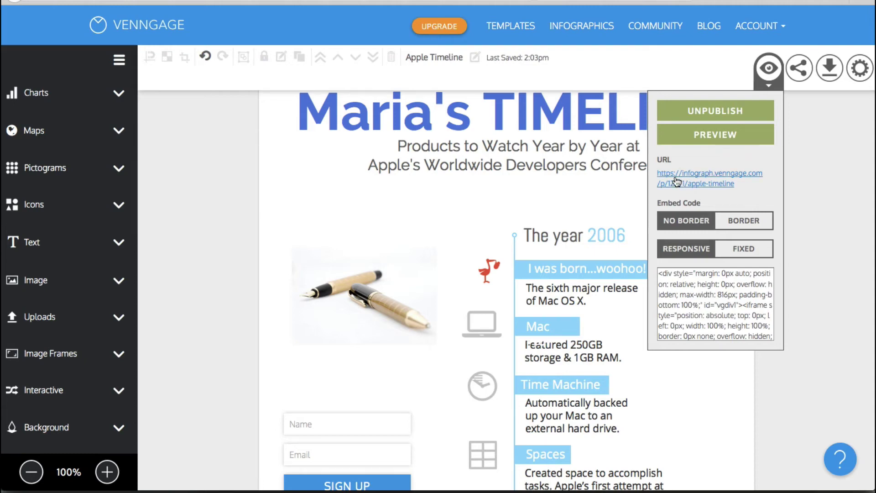
- Preview the published Apple Timeline infographic page and scroll through it
click(726, 137)
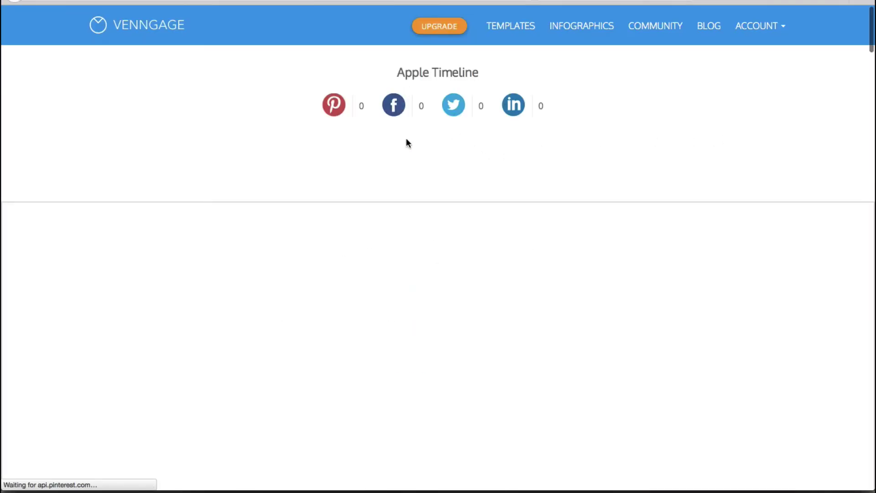
scroll(190, 276, down, 4)
scroll(190, 276, down, 12)
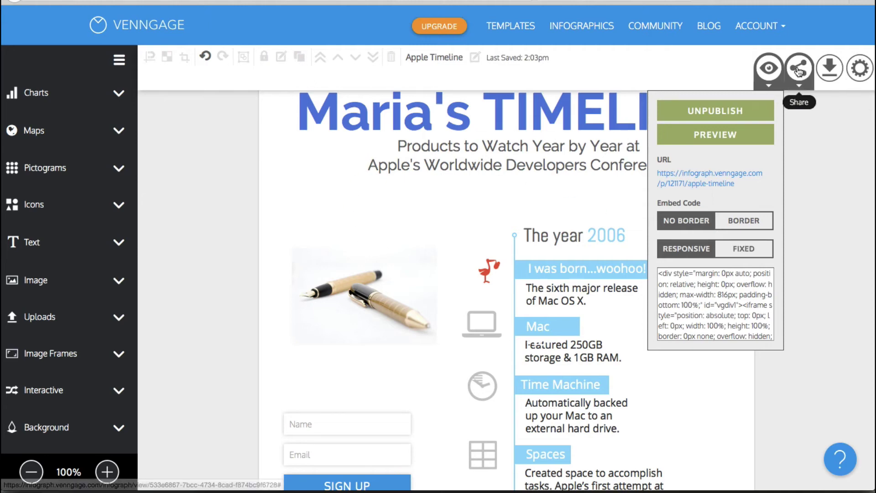
- Check the available page sizes in Settings, keeping the Custom 816 × 7000 size
click(859, 68)
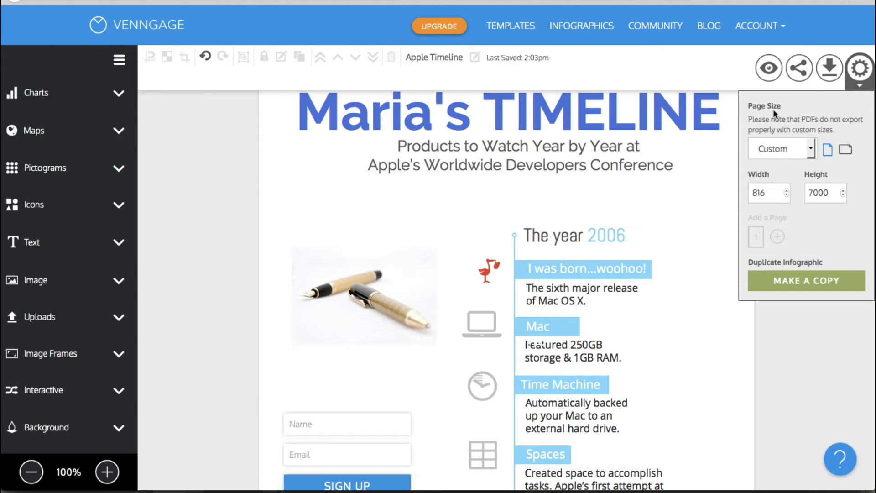
click(811, 150)
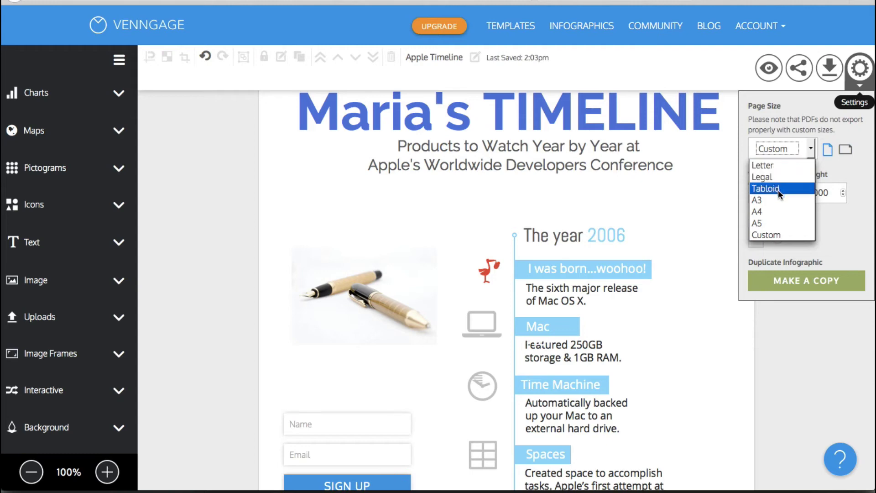
click(811, 149)
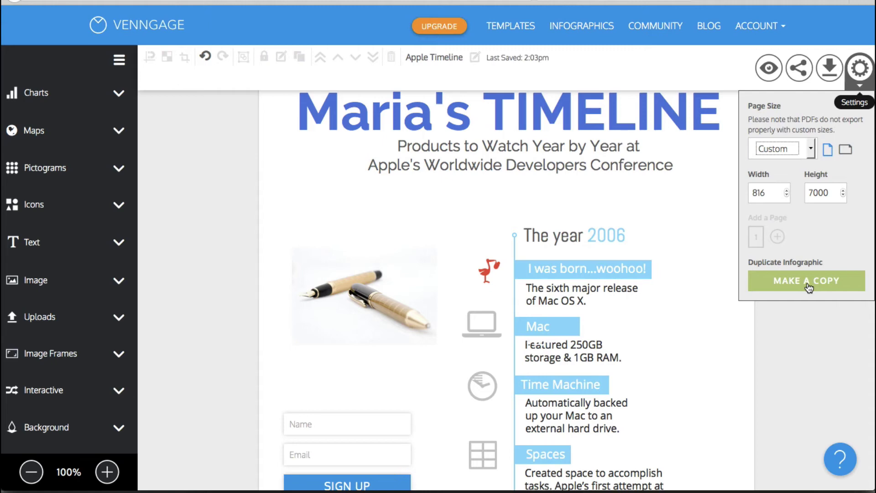
- Reopen the publishing panel and select all of the borderless embed code
click(771, 69)
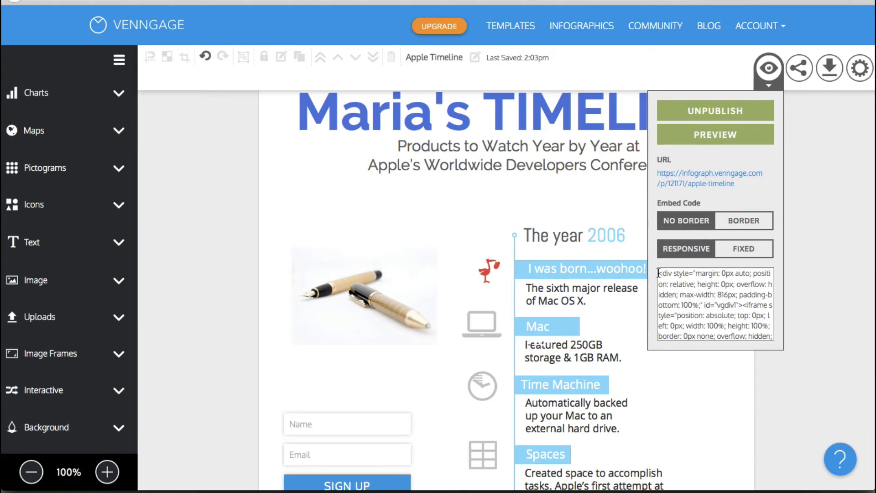
drag(659, 273, 763, 375)
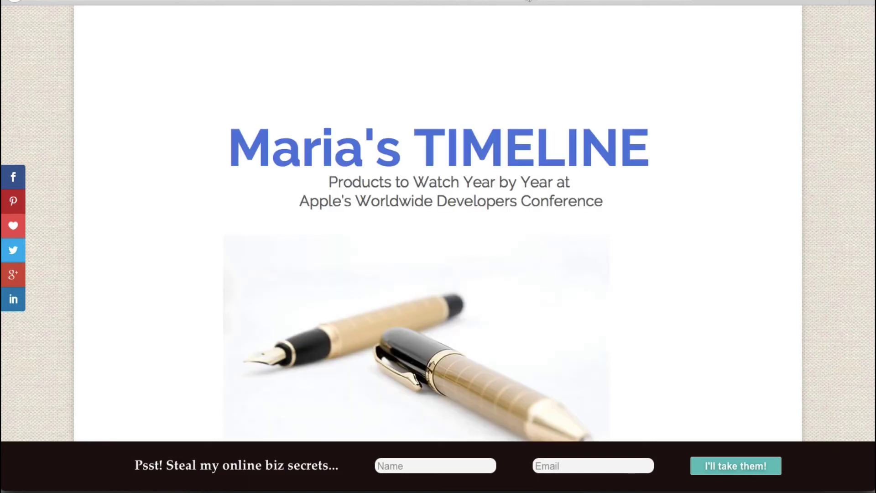
- Scroll through the website page showing the embedded TIMELINE infographic
scroll(346, 171, down, 2)
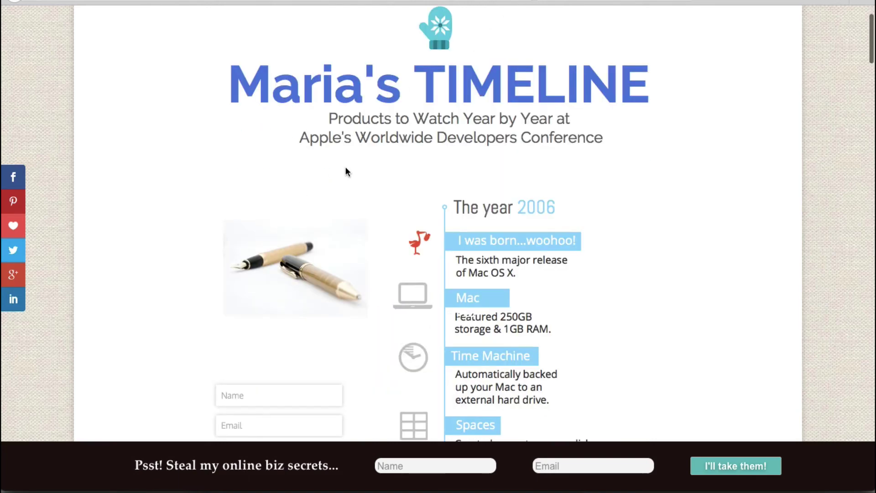
scroll(346, 172, up, 2)
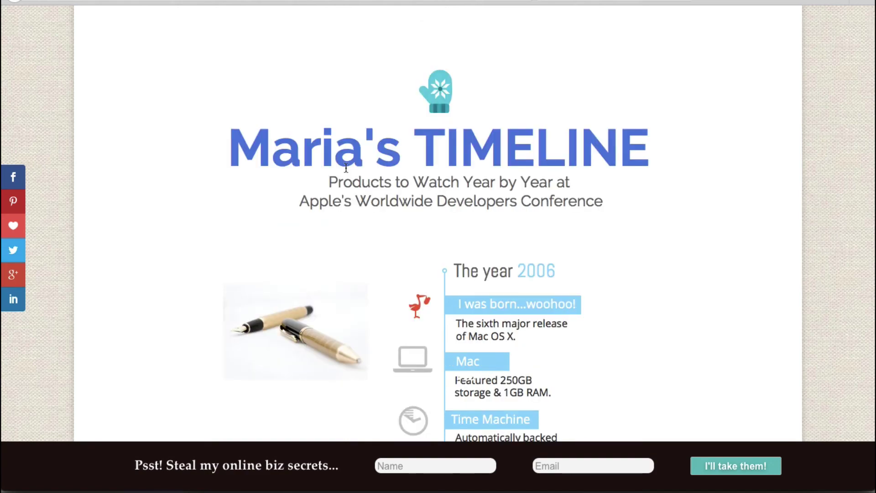
scroll(346, 168, down, 8)
scroll(346, 167, up, 8)
scroll(346, 167, down, 3)
scroll(347, 168, up, 3)
scroll(376, 174, down, 3)
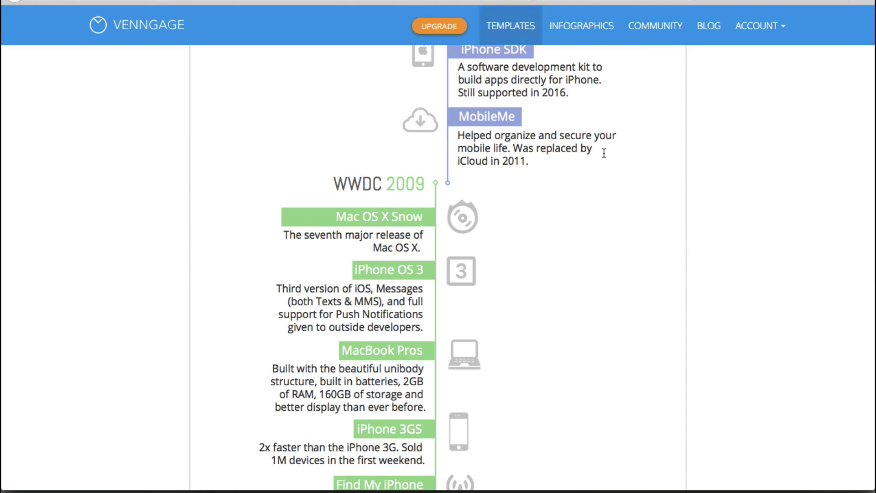
scroll(618, 194, up, 10)
scroll(619, 194, up, 9)
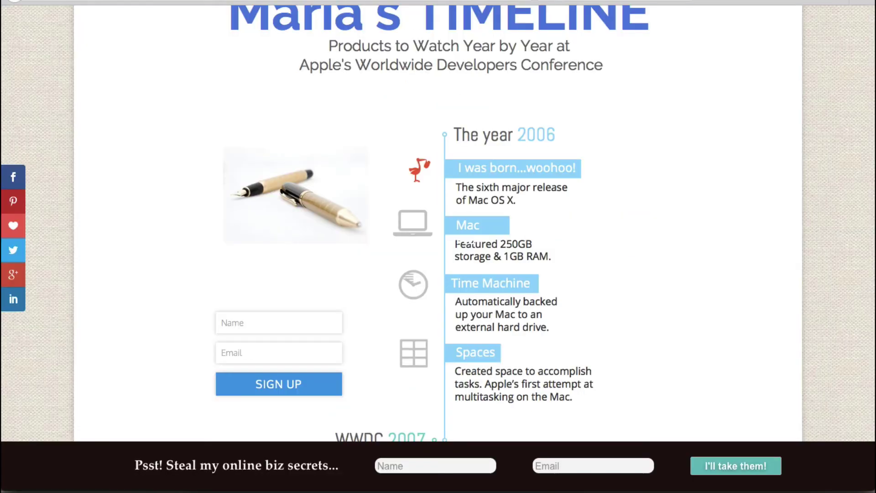
scroll(624, 190, up, 3)
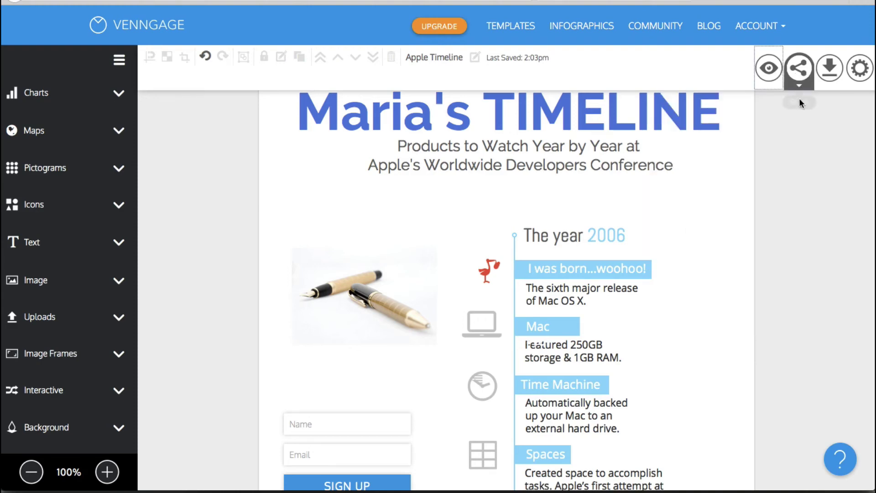
- Look over the sharing options and the download and export formats
click(798, 85)
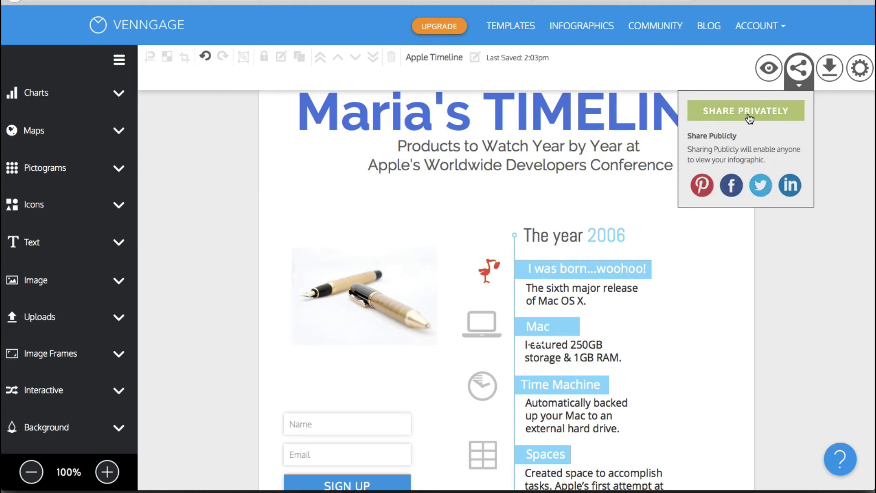
click(832, 71)
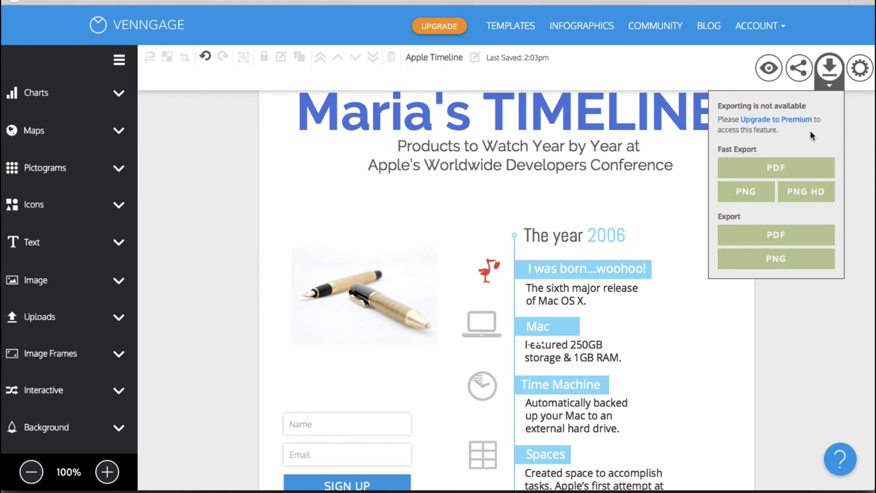
scroll(810, 130, down, 1)
scroll(810, 131, up, 3)
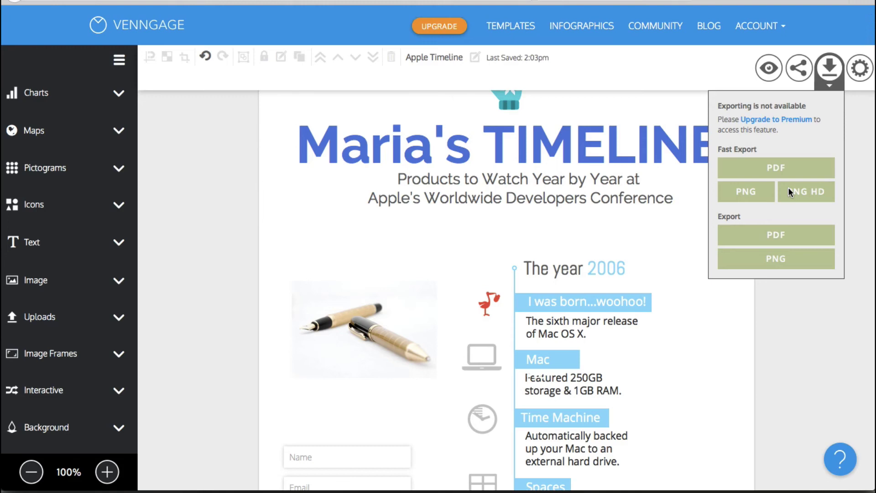
- Show the publishing link and embed code again, then close the publishing panel
click(798, 77)
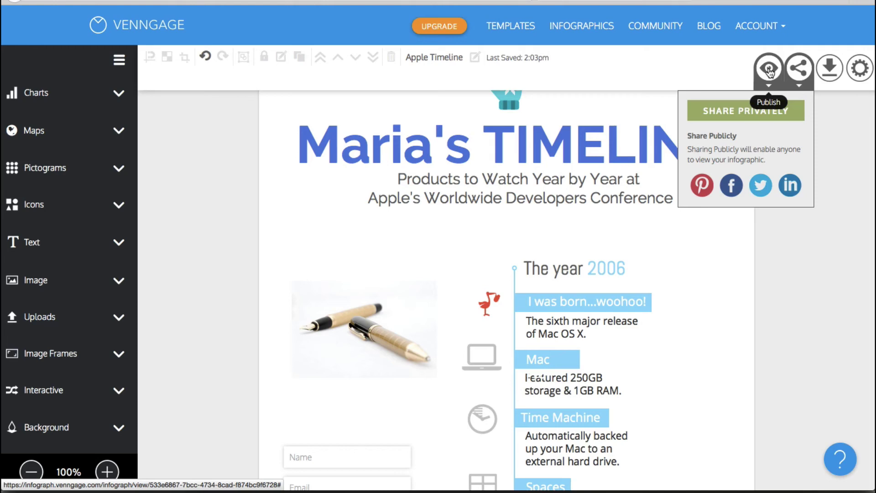
click(770, 71)
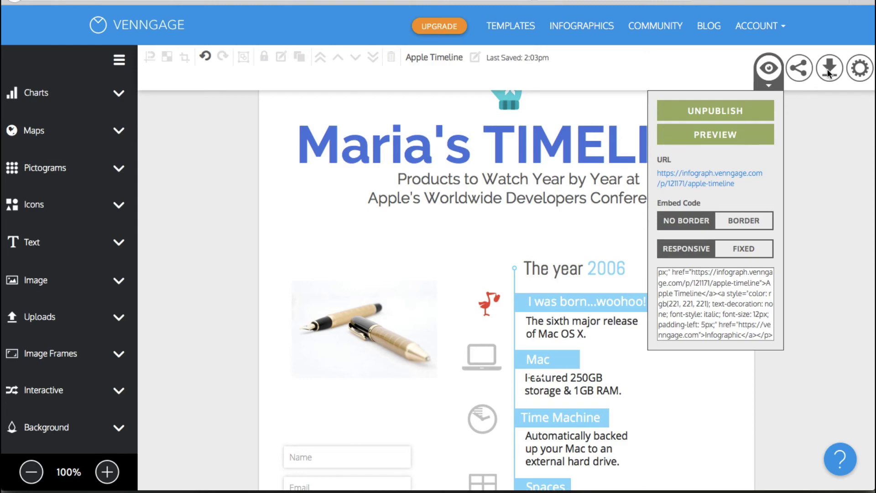
click(210, 146)
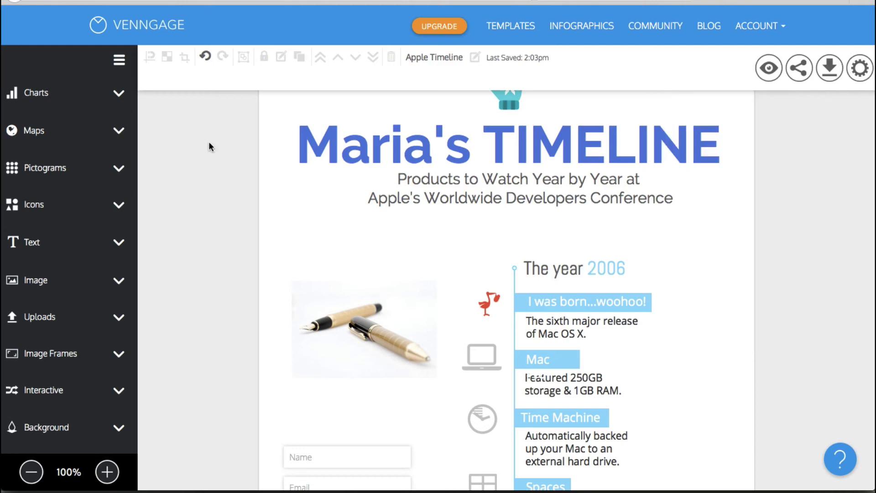
- Open the template gallery and browse the featured and statistical templates
click(511, 27)
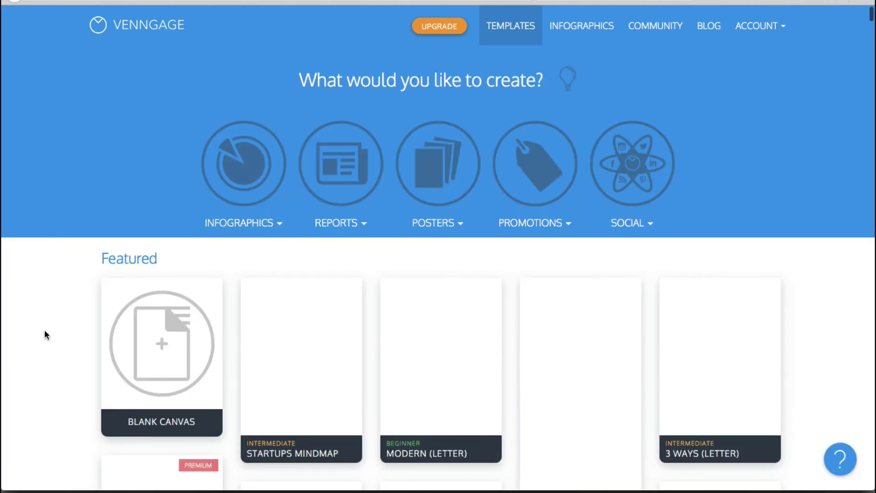
scroll(43, 289, down, 7)
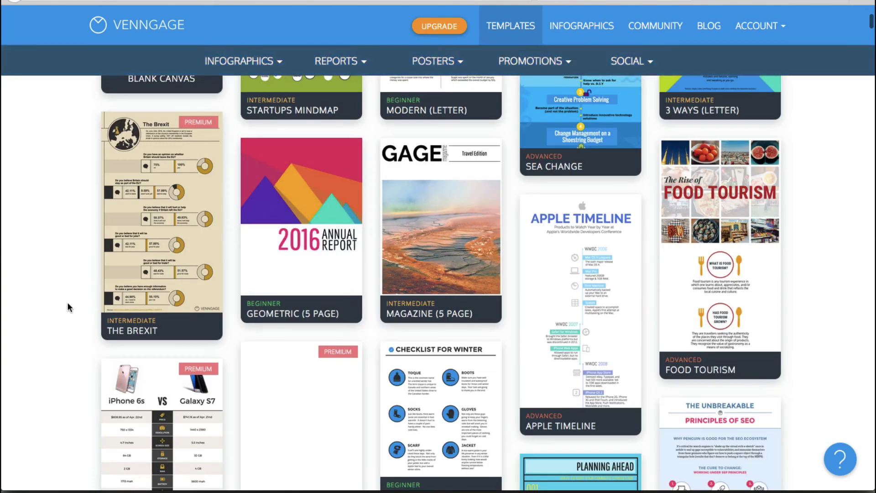
scroll(68, 308, down, 10)
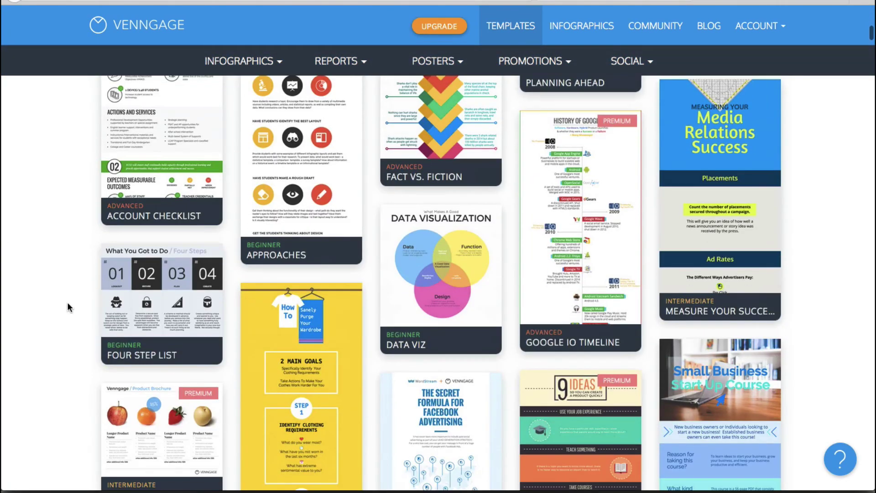
scroll(69, 308, down, 18)
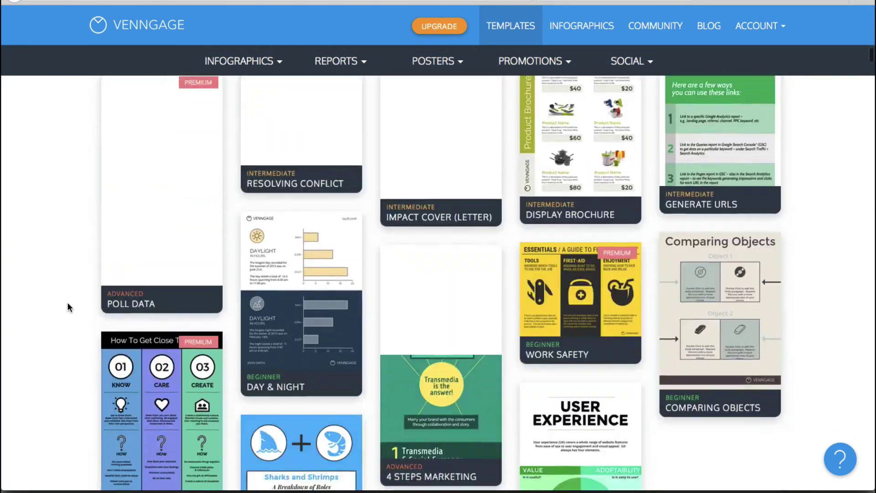
scroll(67, 302, down, 11)
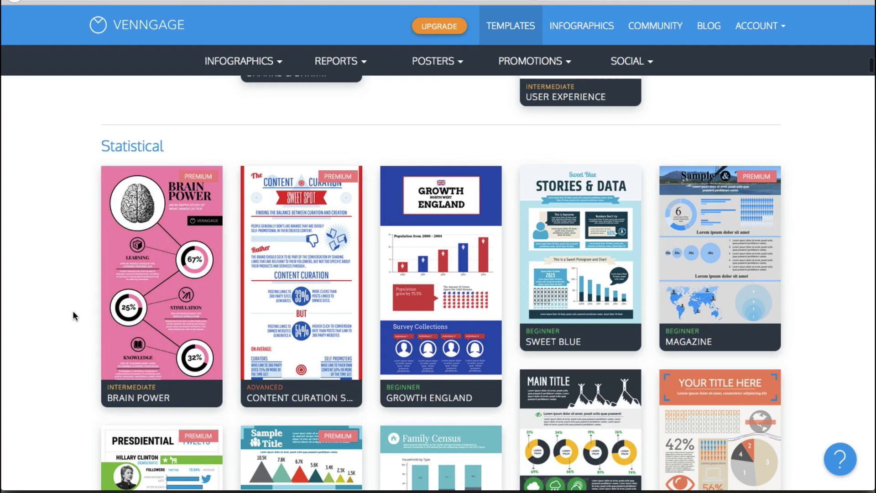
scroll(72, 310, down, 8)
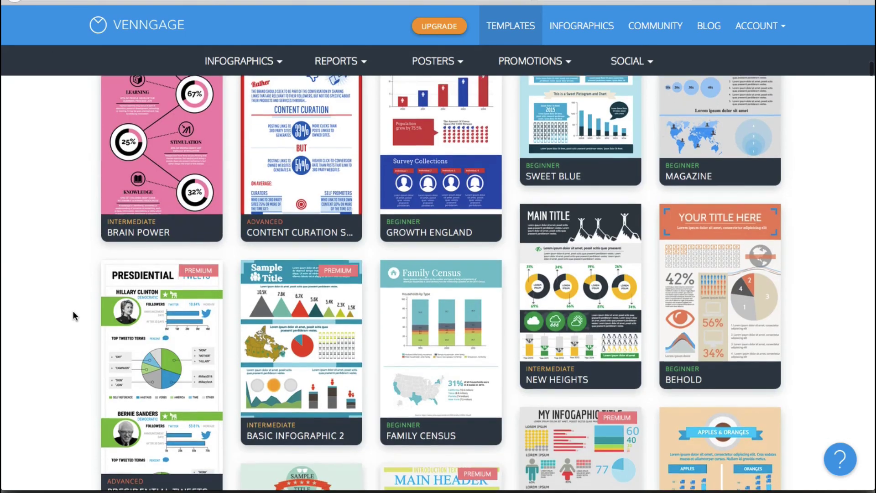
scroll(72, 315, down, 15)
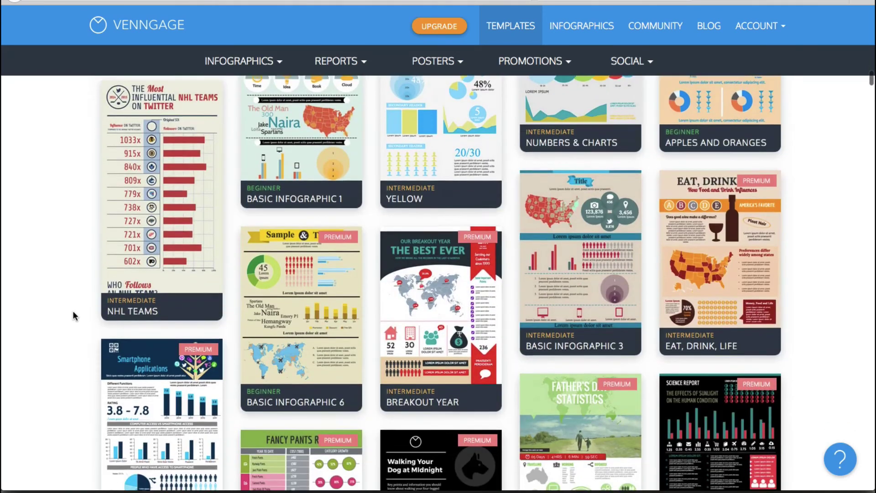
scroll(73, 312, down, 13)
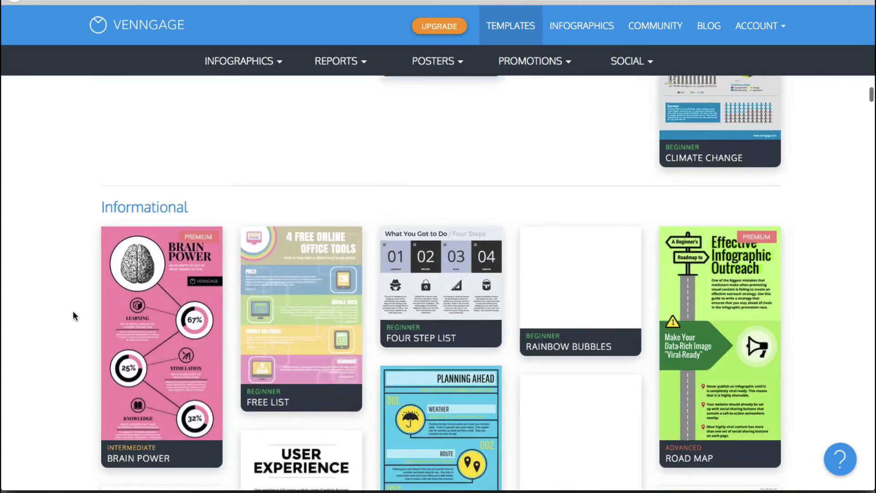
scroll(73, 314, down, 5)
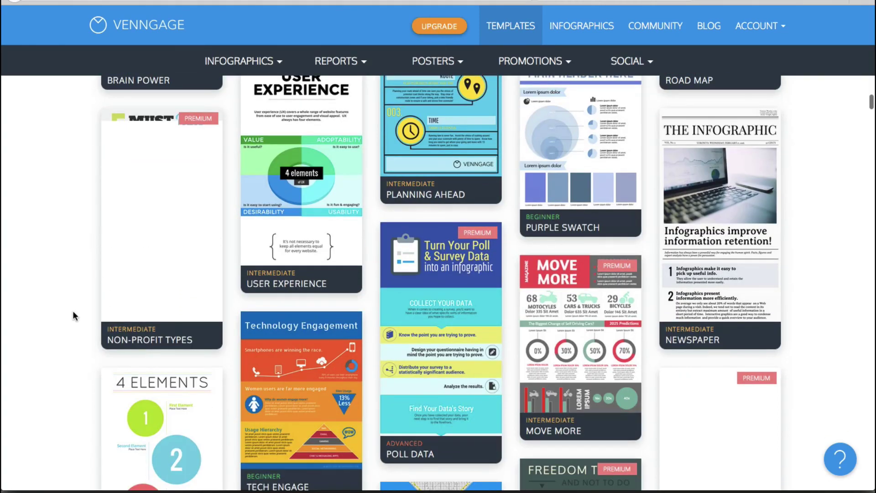
- Scroll on through the informational, comparison and timeline templates
scroll(73, 315, down, 14)
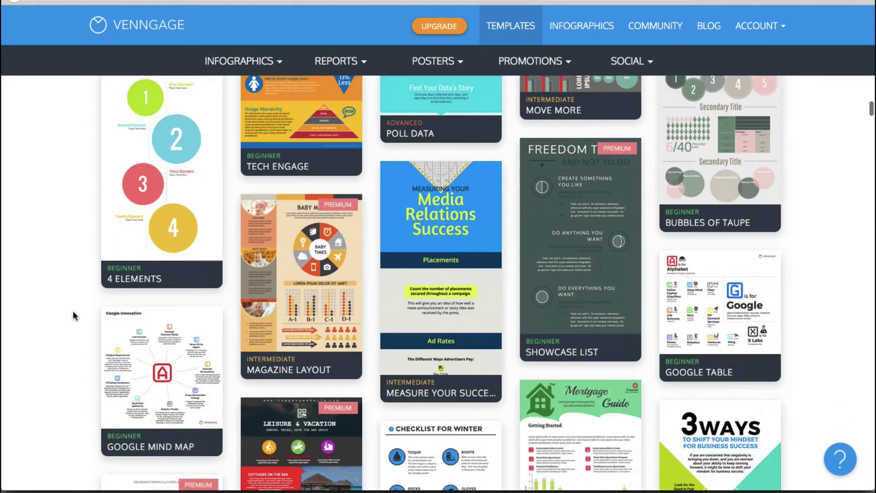
scroll(73, 315, down, 10)
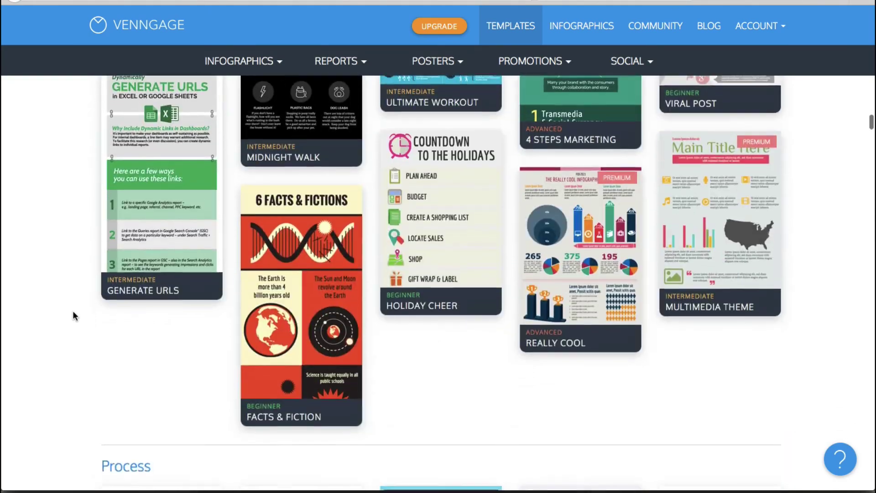
scroll(73, 314, down, 7)
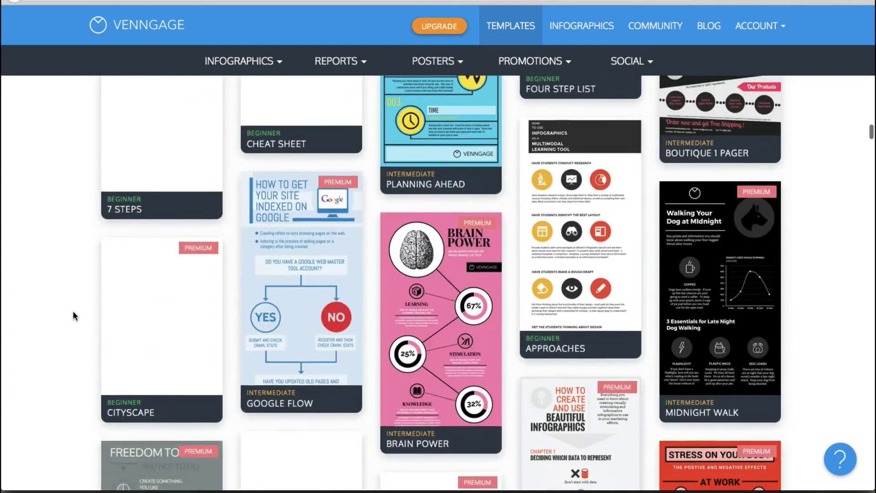
scroll(73, 315, down, 18)
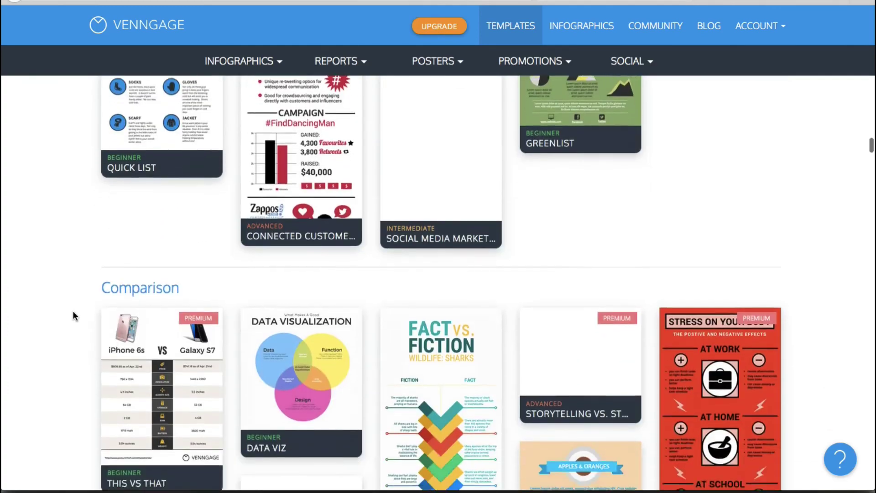
scroll(74, 313, down, 11)
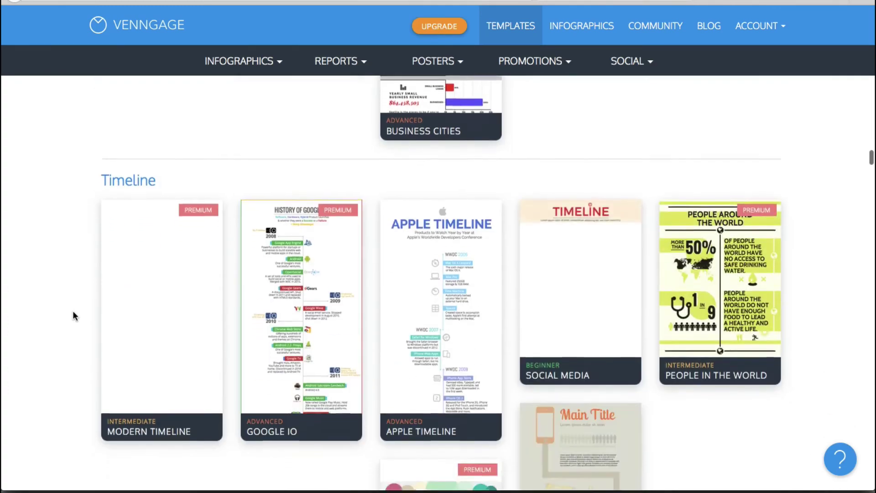
scroll(72, 310, down, 1)
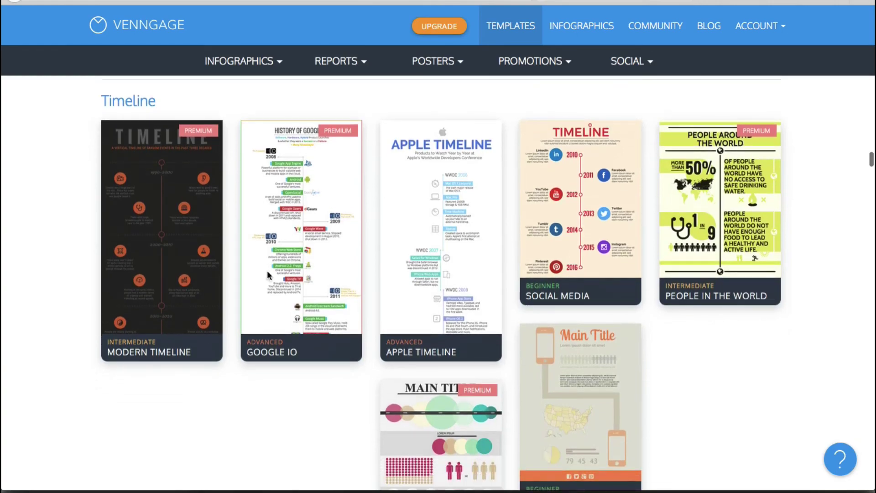
scroll(53, 342, down, 8)
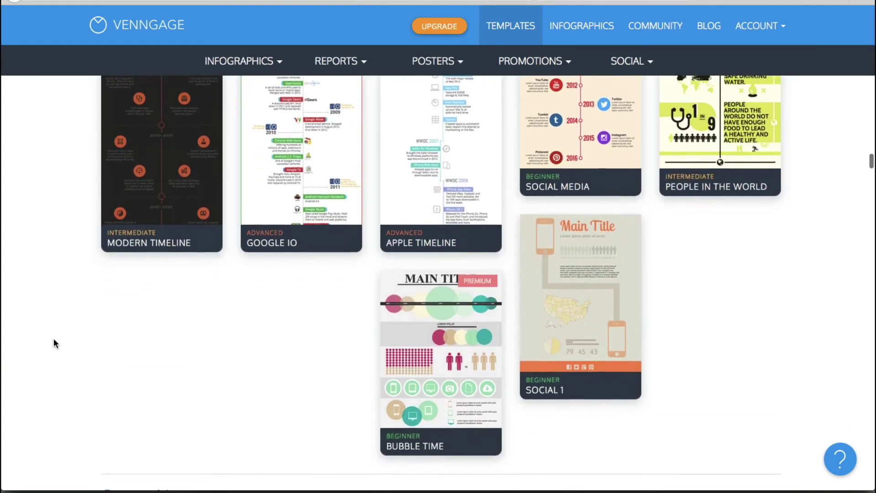
scroll(54, 343, down, 11)
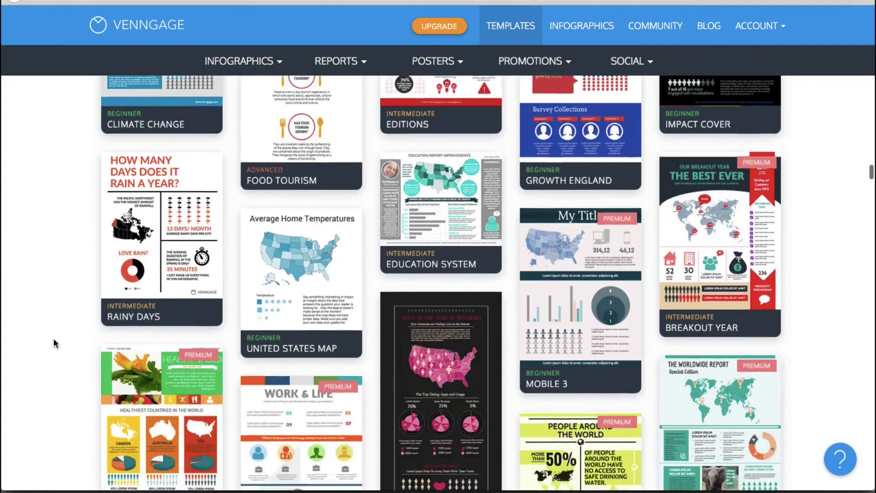
- Scroll past the Charts, Tutorial and Sales & Marketing template categories
scroll(53, 344, down, 11)
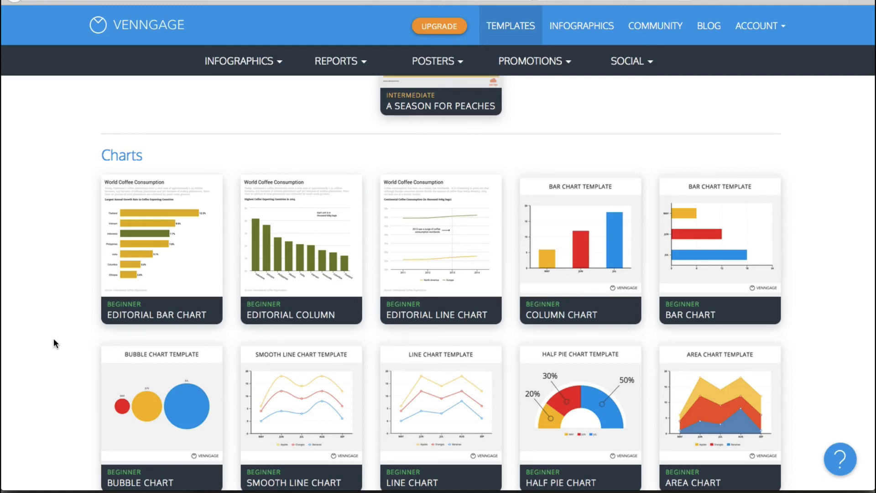
scroll(54, 343, down, 6)
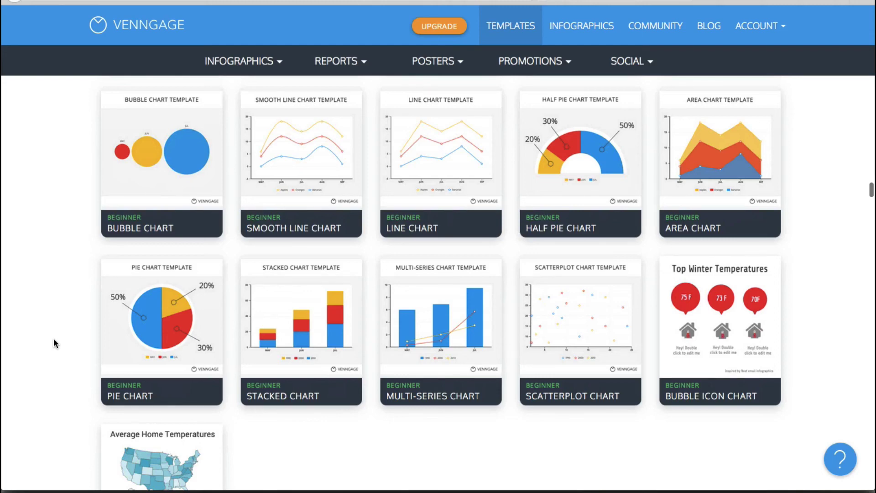
scroll(54, 344, down, 10)
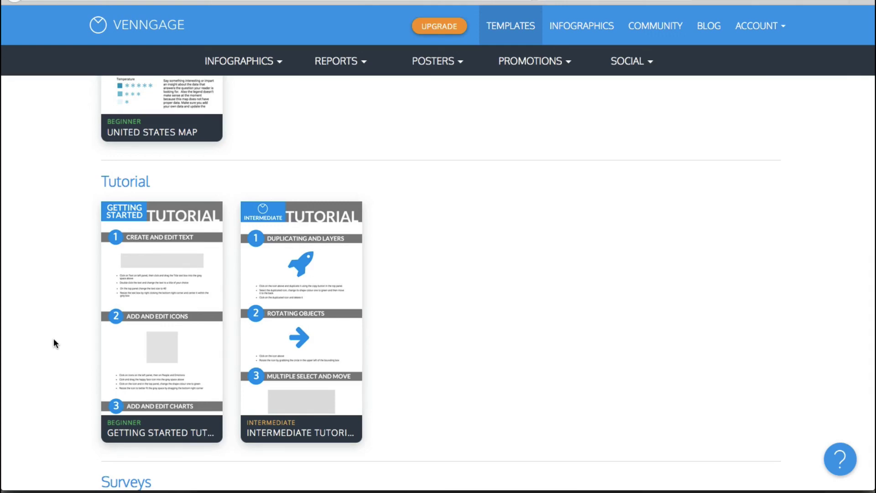
scroll(54, 343, down, 15)
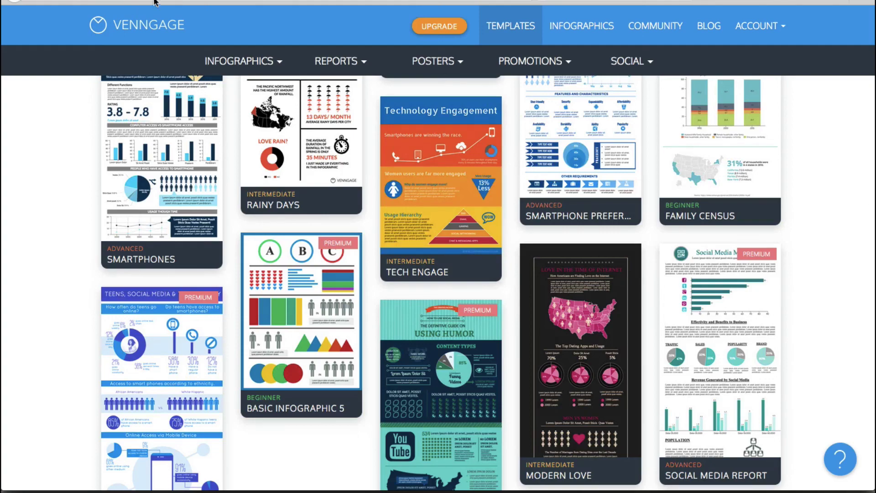
scroll(77, 204, down, 9)
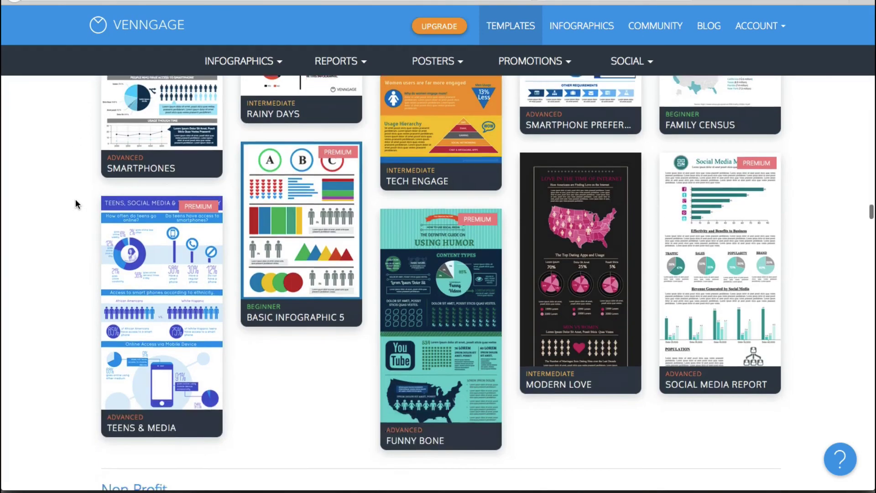
scroll(76, 200, down, 6)
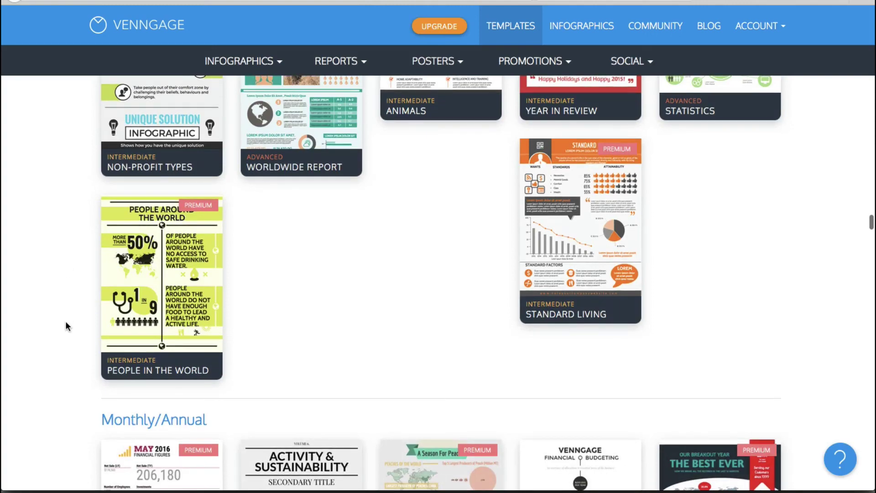
scroll(66, 326, down, 11)
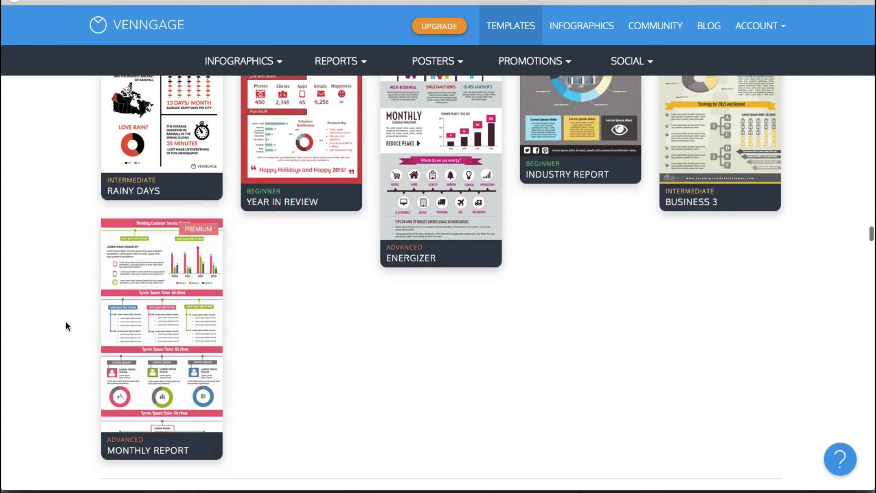
scroll(66, 326, down, 8)
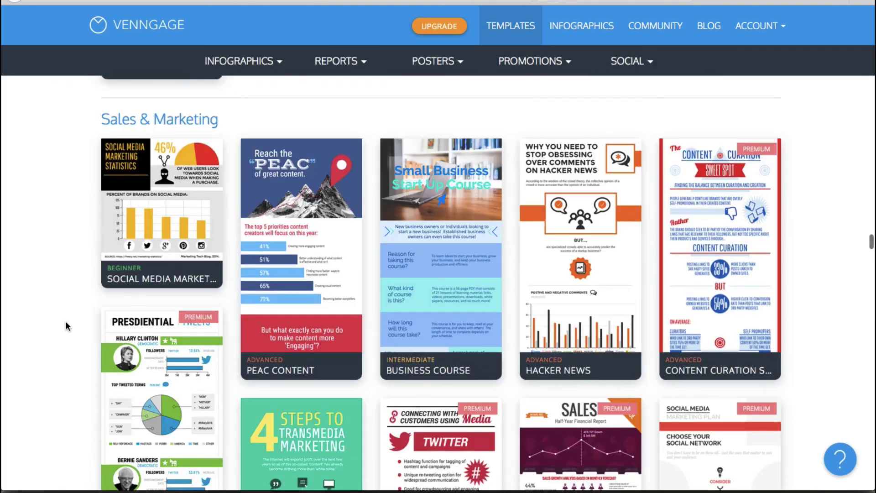